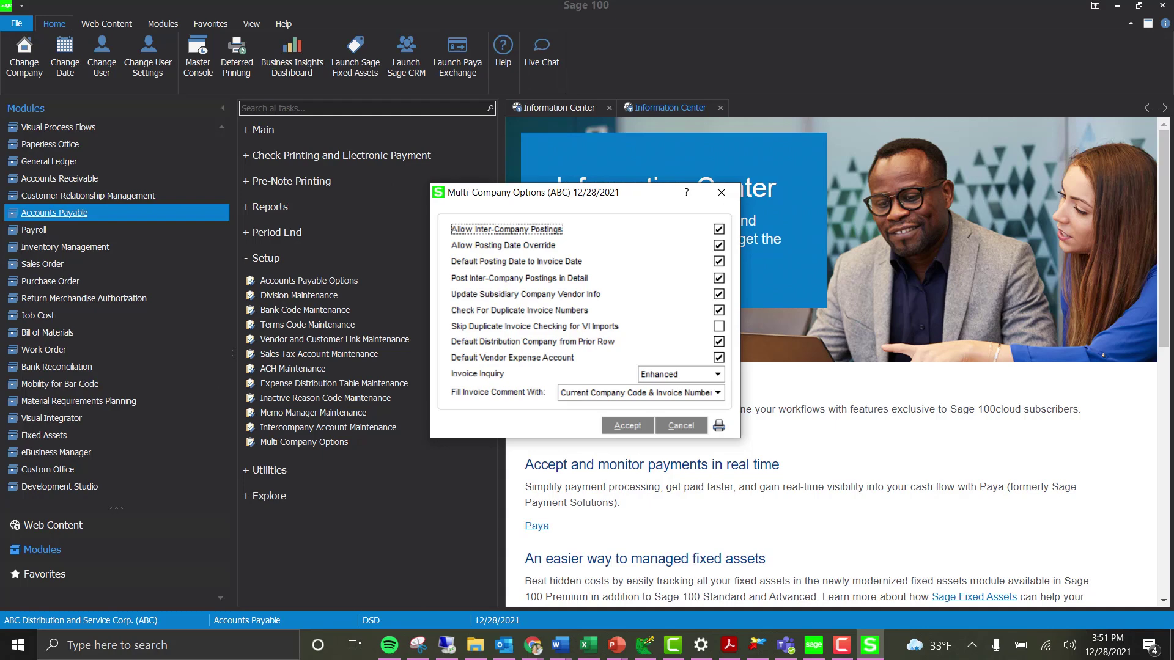
Step: Set the multi-company invoice comment fill to Current Company Code & Invoice Number and accept the options
left_click(708, 397)
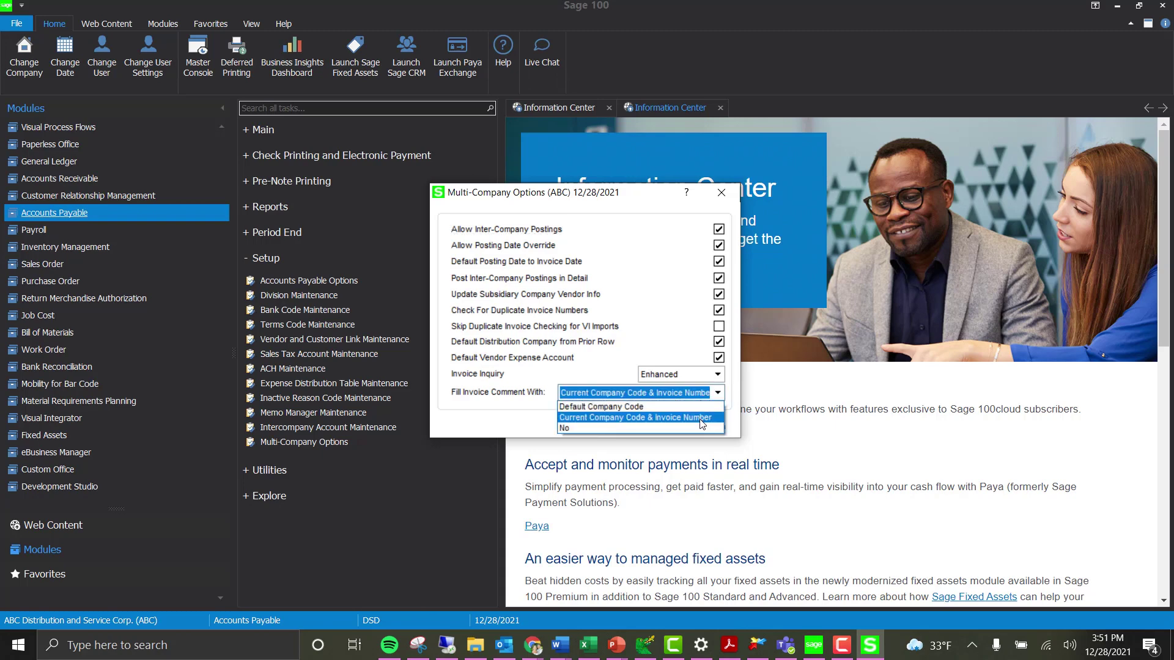
left_click(702, 418)
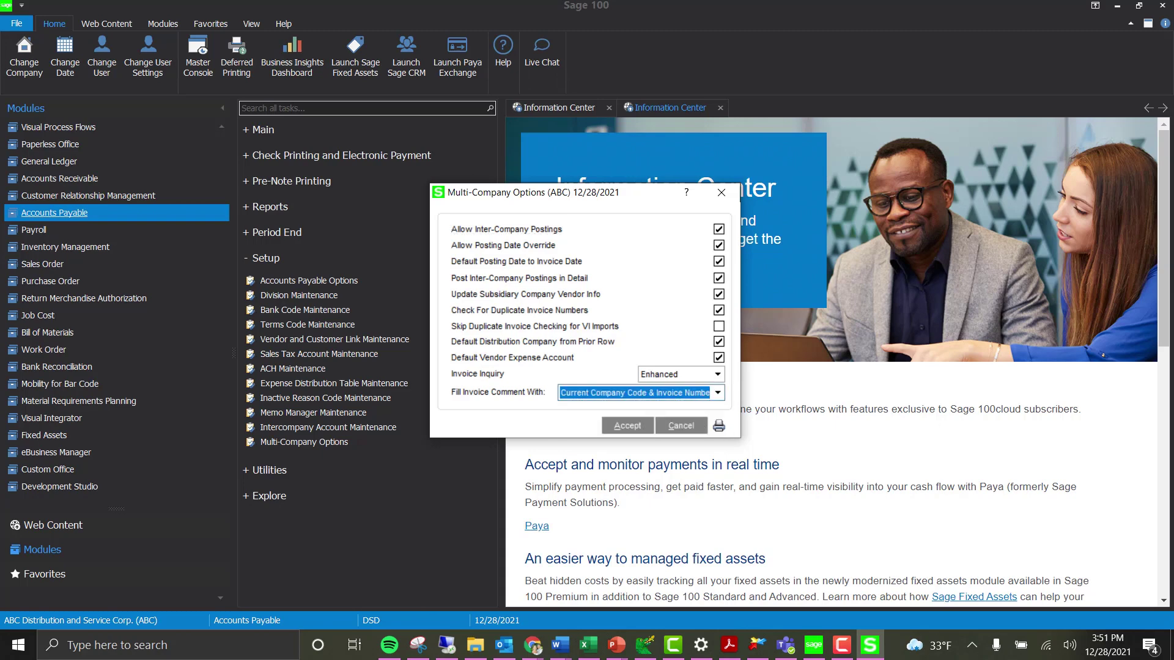
left_click(637, 427)
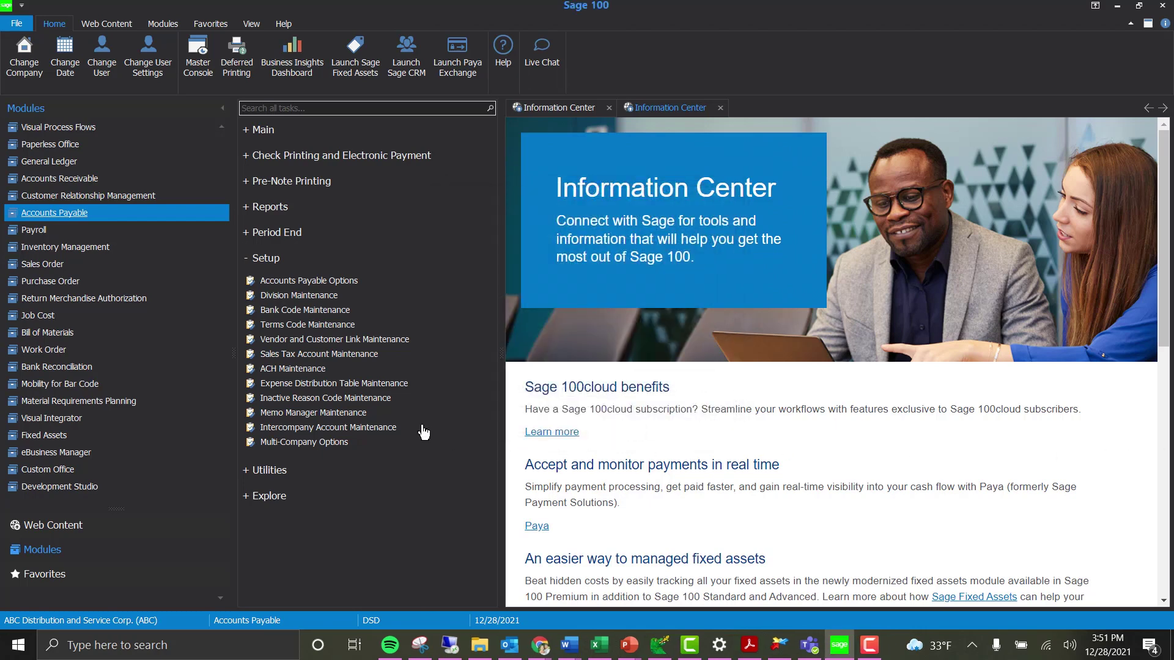
Step: Review the intercompany G/L debit and credit accounts set up for companies ABX, EEC and XYZ in Intercompany Account Maintenance
left_click(356, 428)
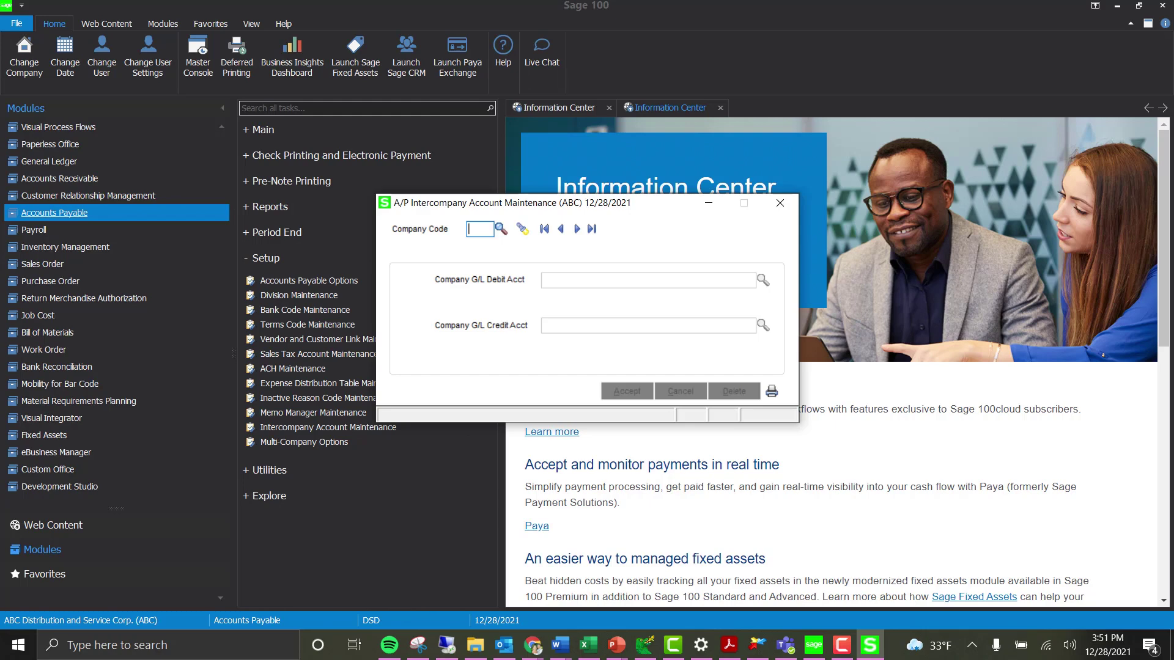
left_click(501, 229)
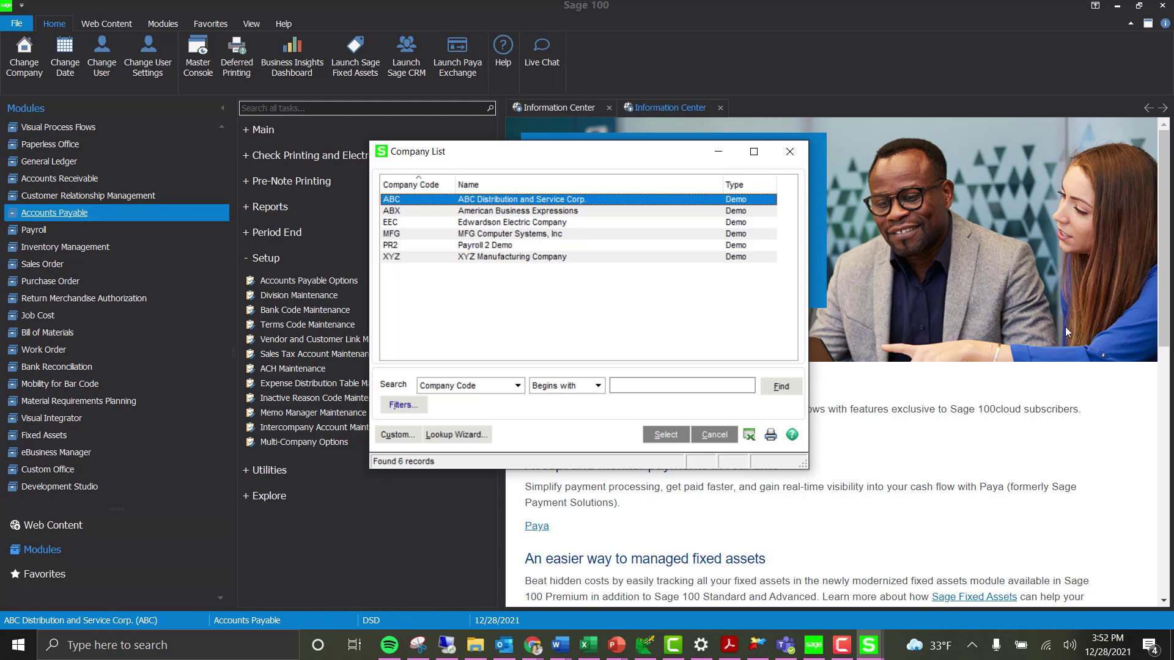
left_click(717, 435)
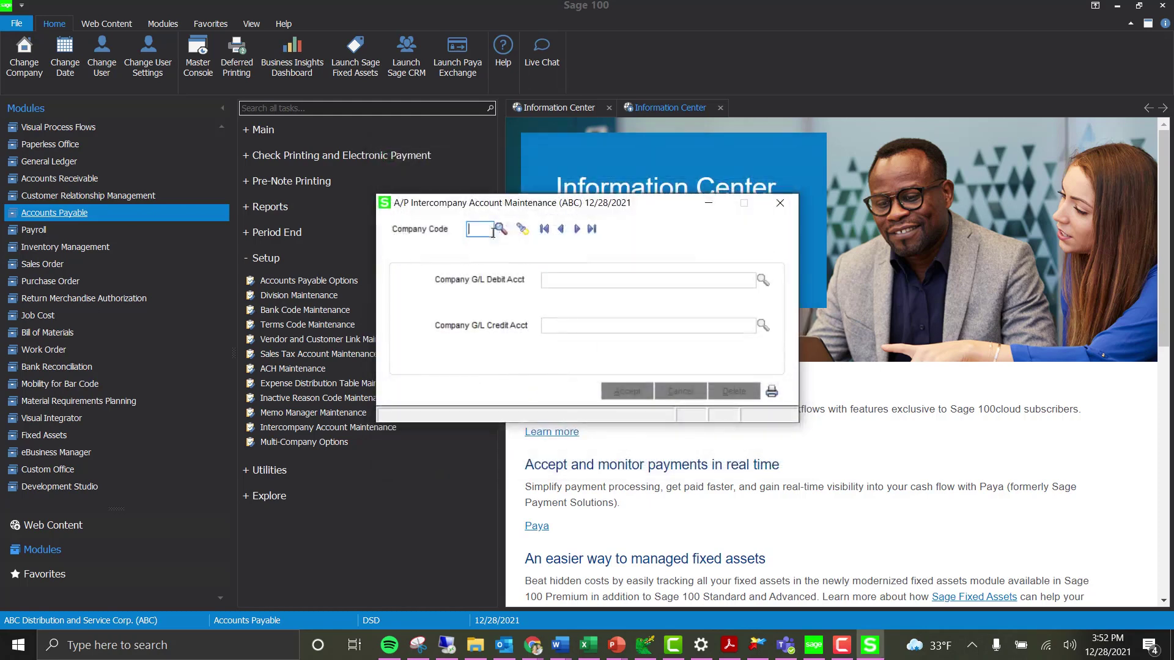
left_click(501, 229)
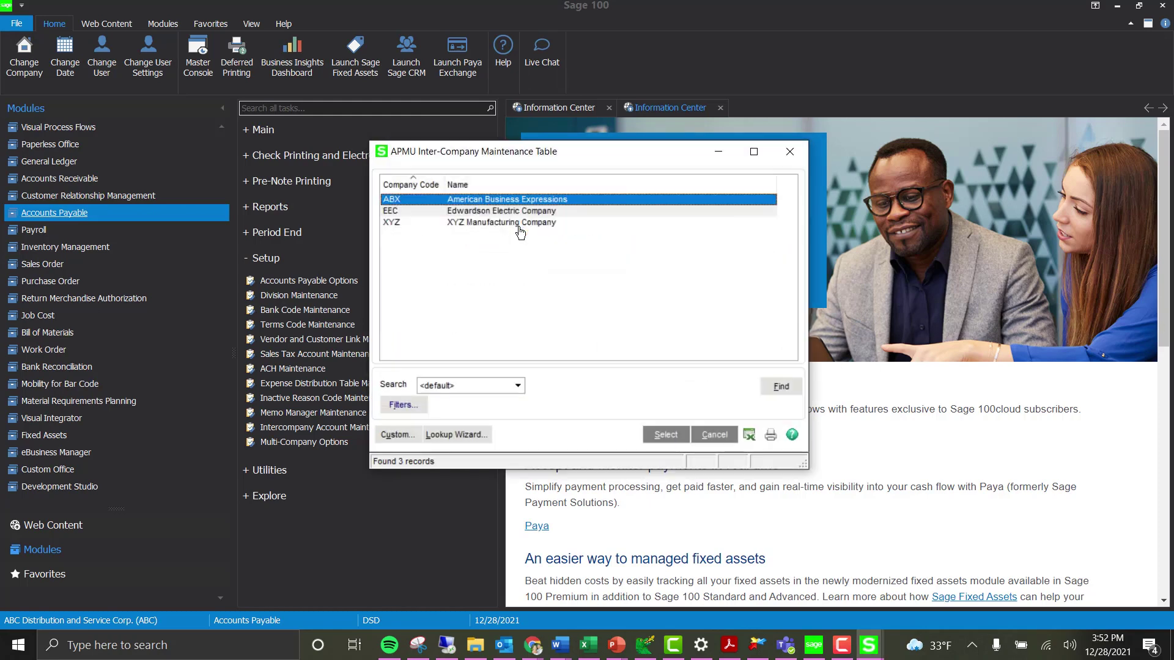
double_click(490, 205)
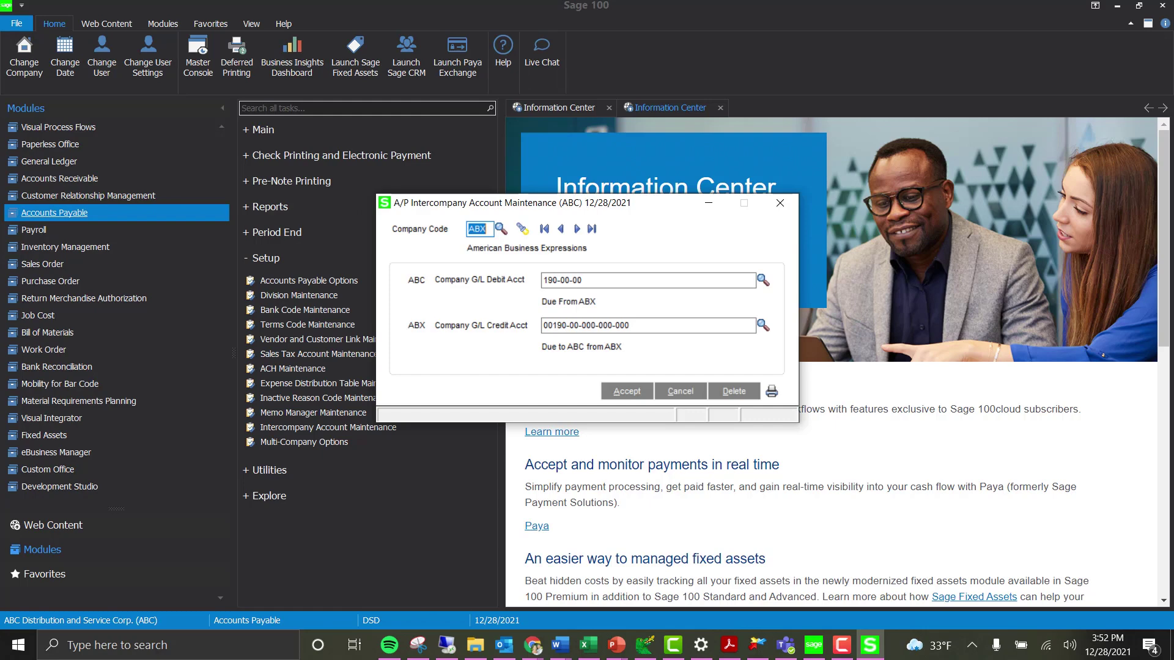
left_click(575, 230)
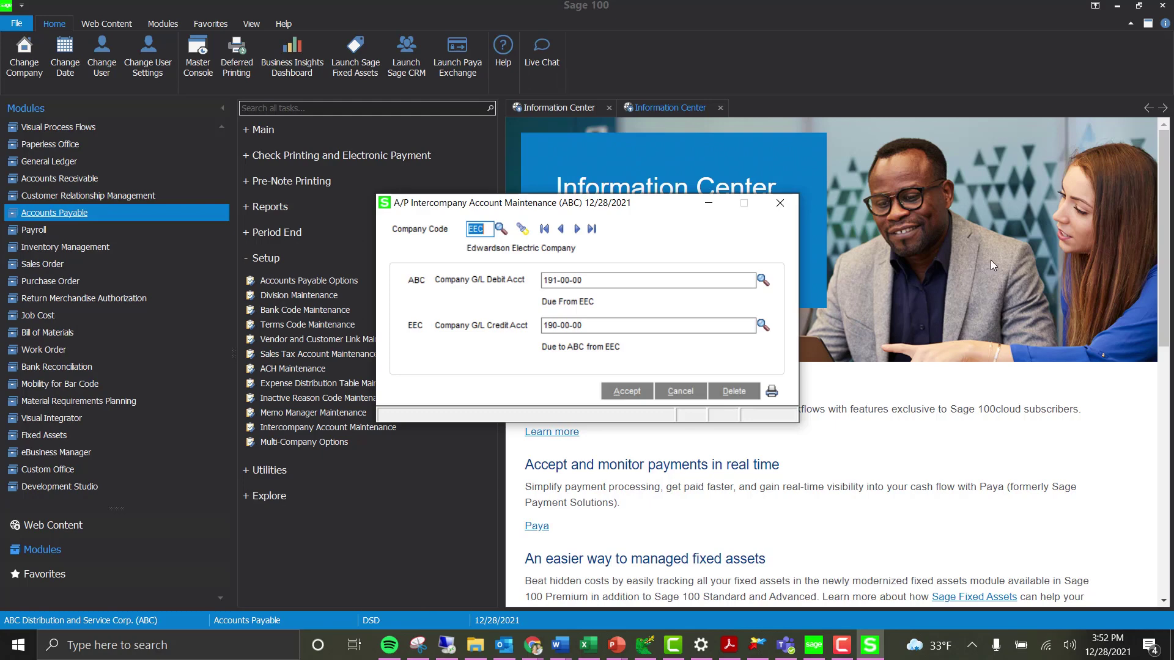
left_click(578, 230)
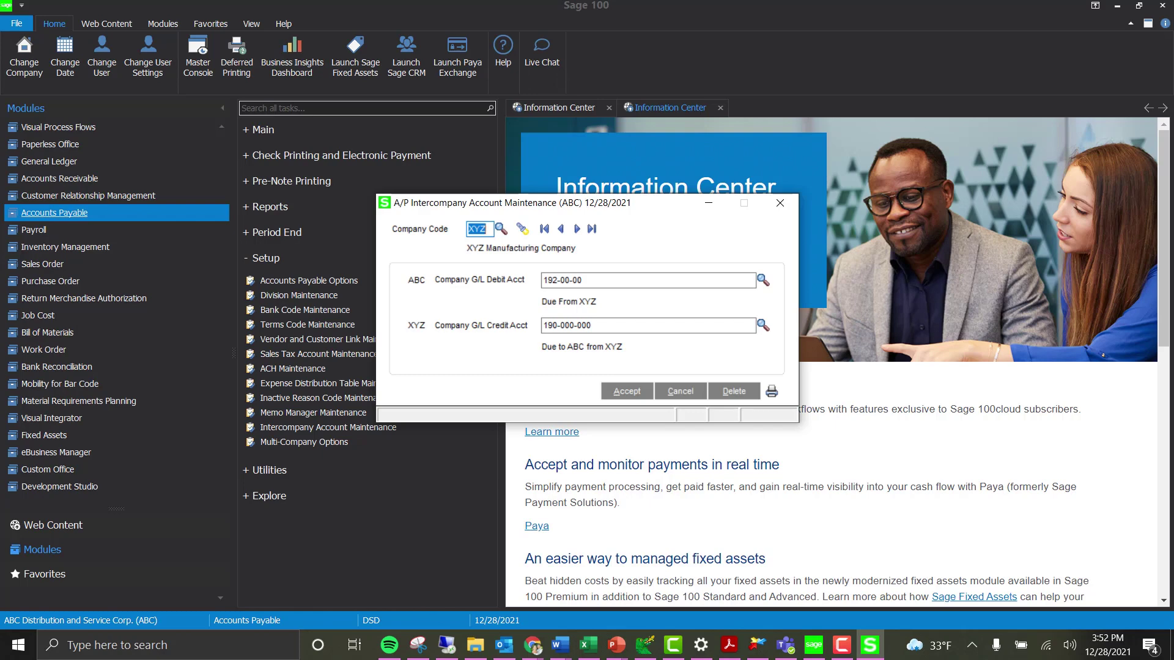
left_click(660, 394)
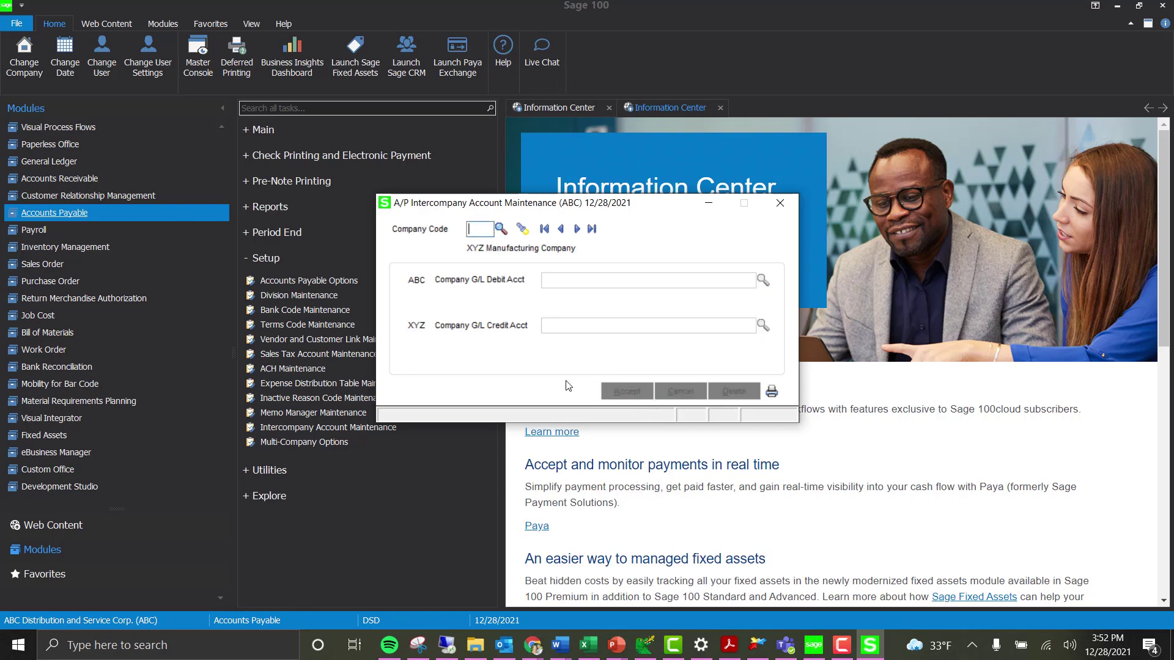
left_click(780, 203)
Step: Start a new accounts payable invoice numbered 123123 for vendor Airway Property in Invoice Data Entry
left_click(251, 130)
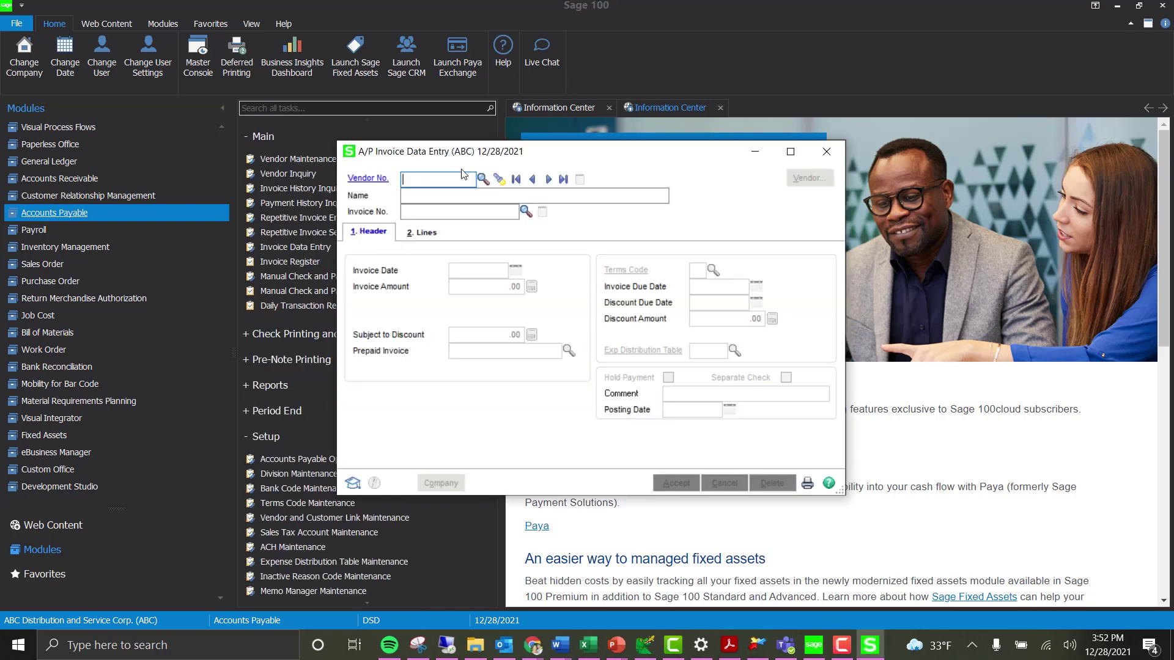
left_click(479, 178)
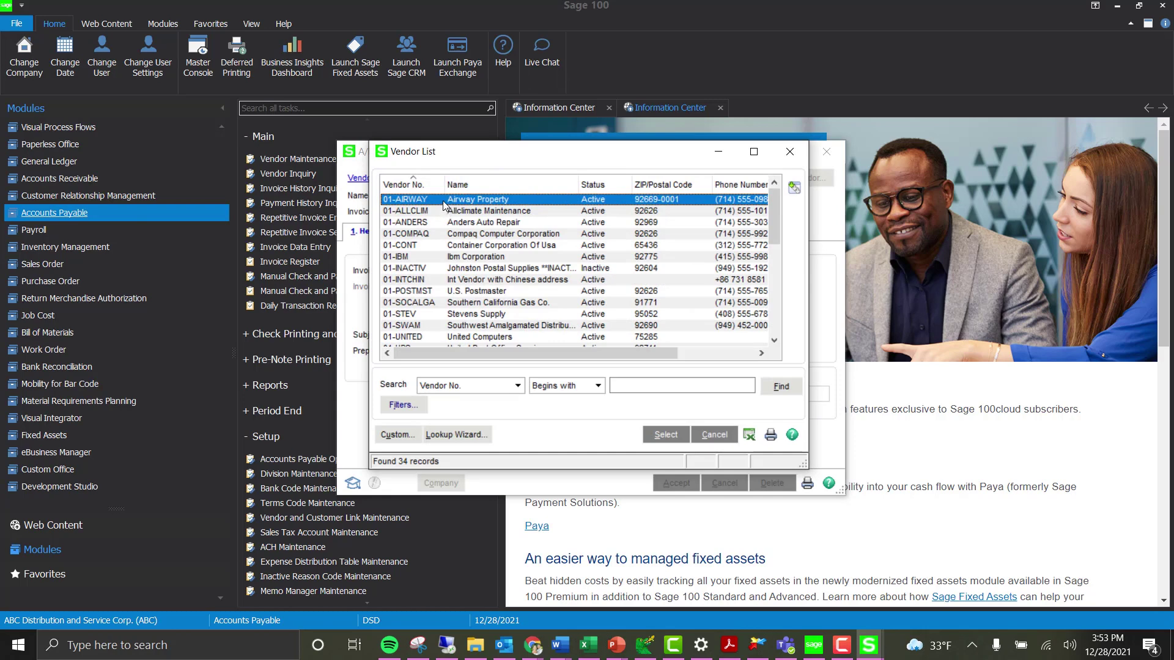
key("Return")
type("123123")
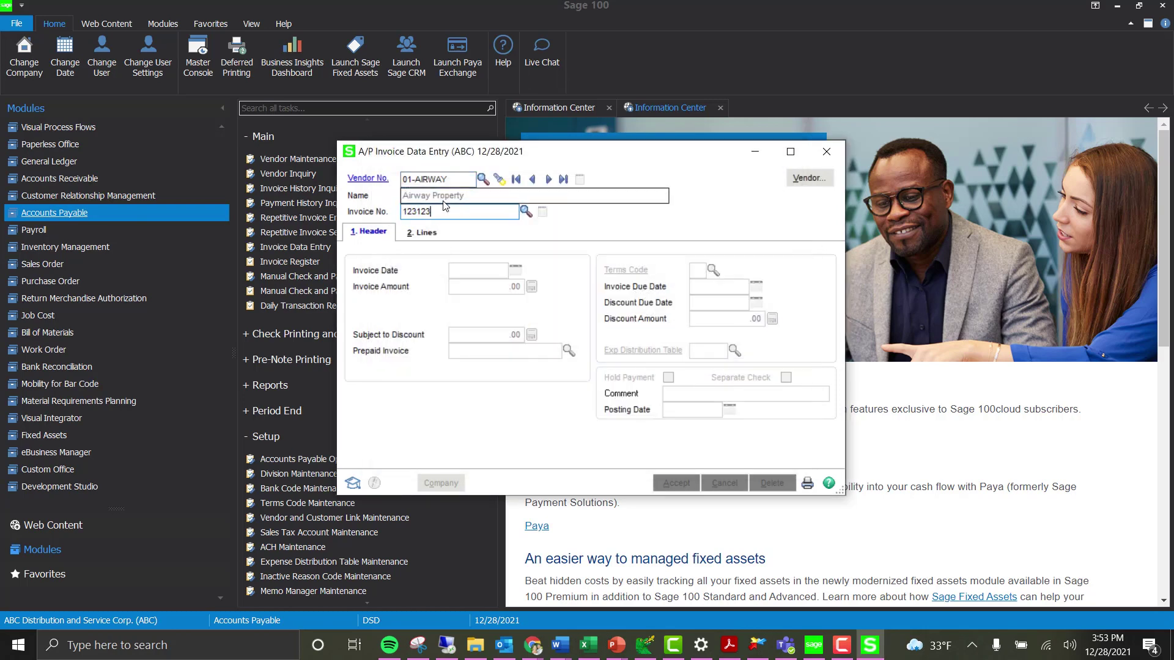
key("Tab")
Step: Set the invoice date to 7/1/2025 and the invoice amount to 3,000.00 in the header
type("7/1/2025")
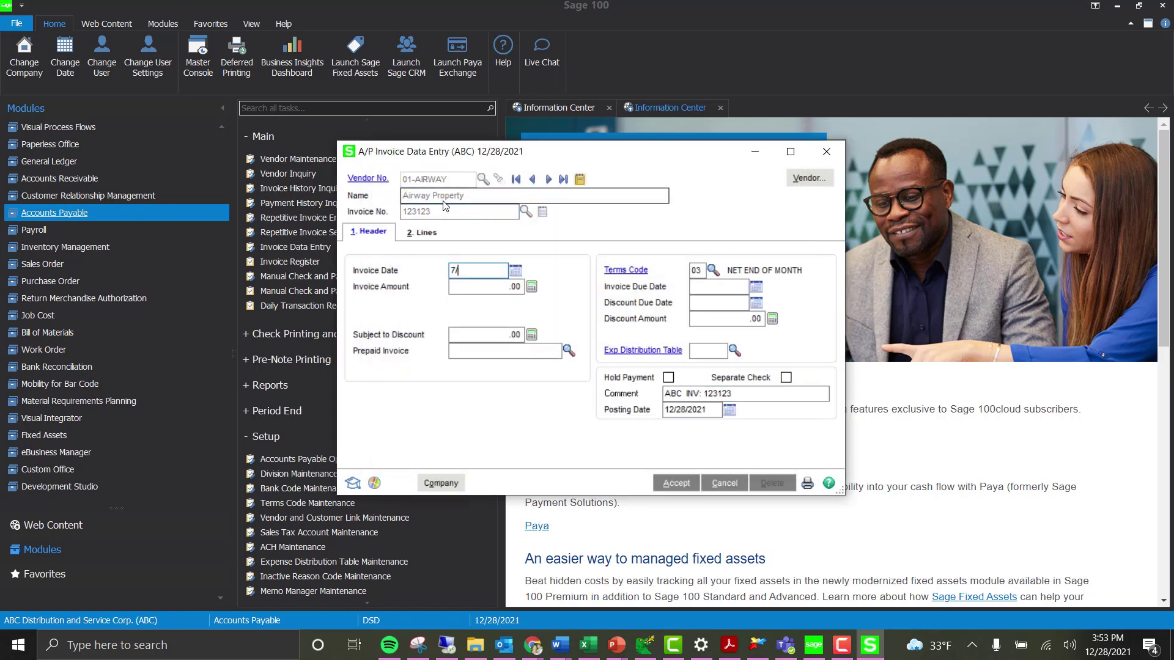
key("Tab")
type("3")
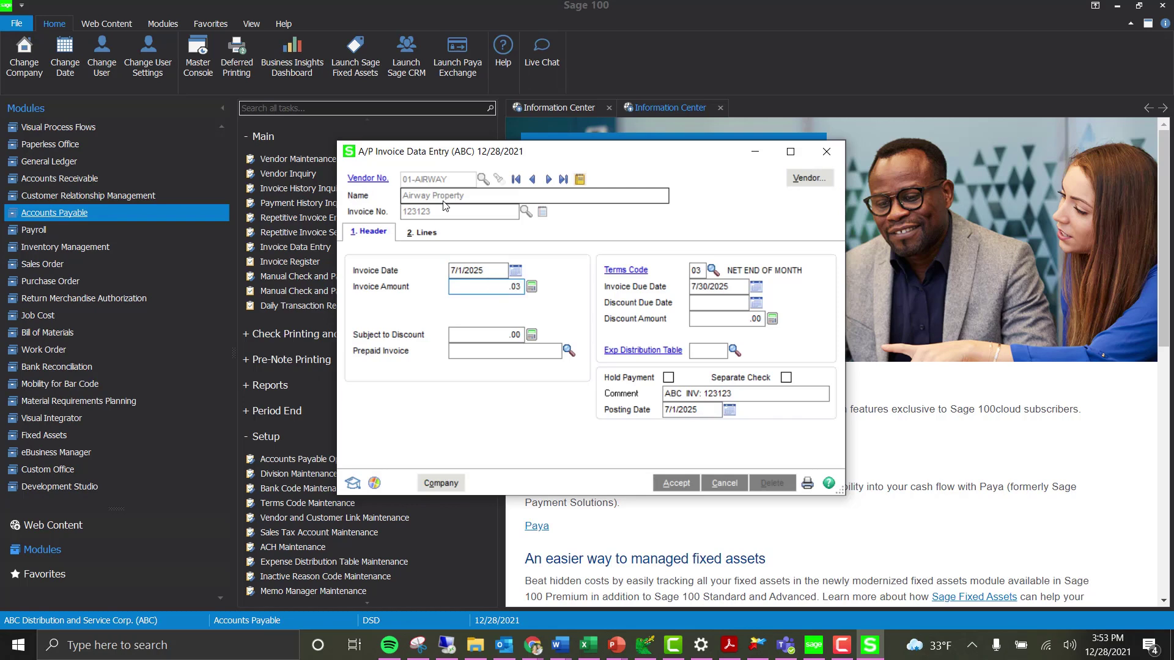
type(",0")
type("00")
key("Tab")
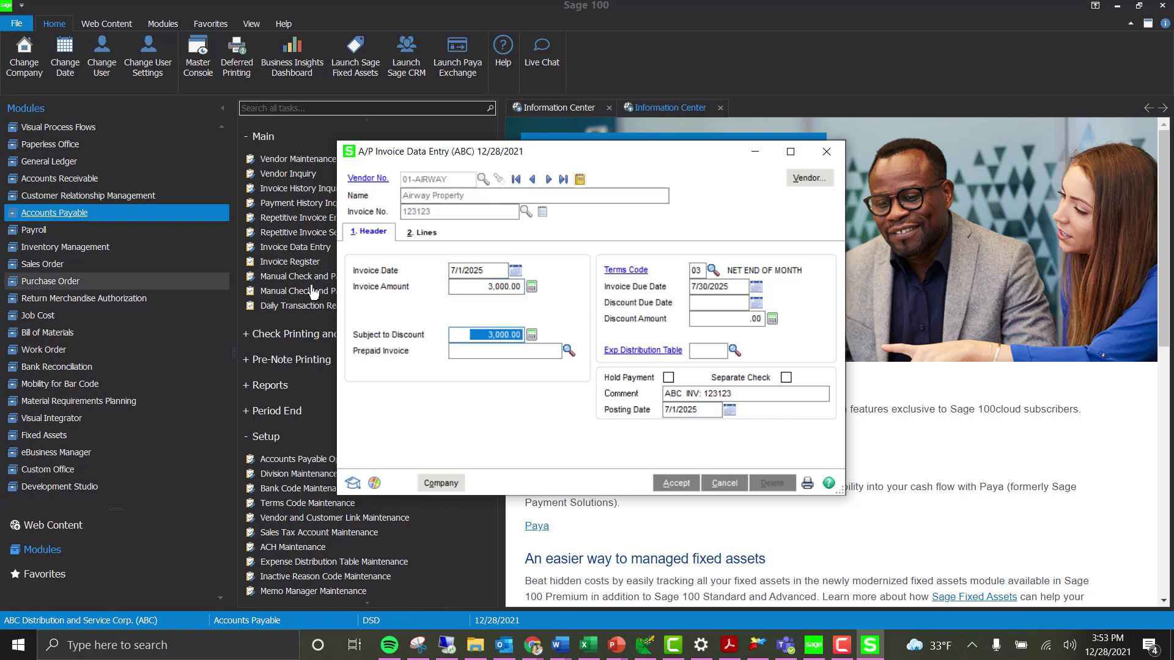
Step: Set the amount of the first distribution line, for company ABC, to 1,000.00
left_click(426, 232)
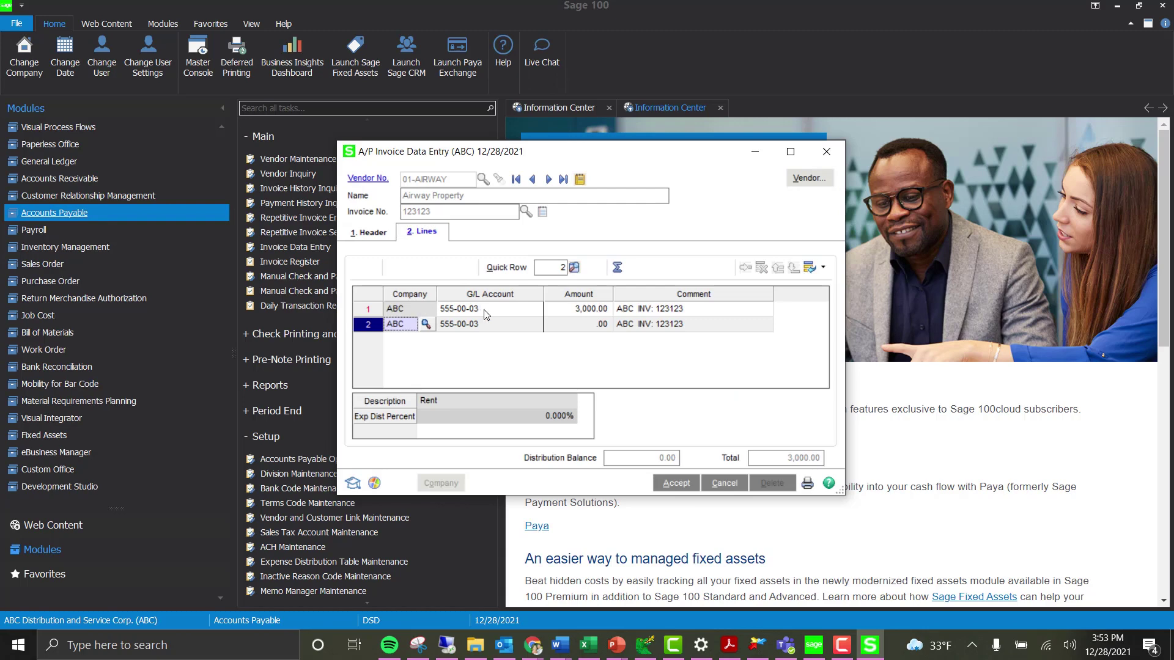
left_click(416, 310)
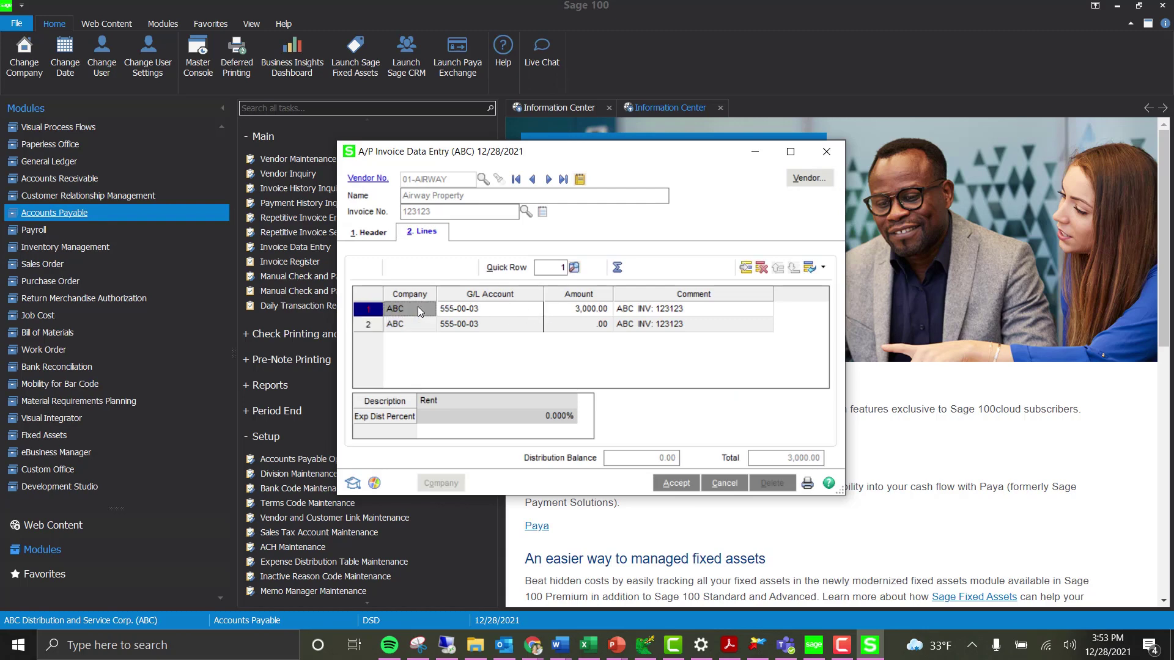
key("Tab")
key("Tab")
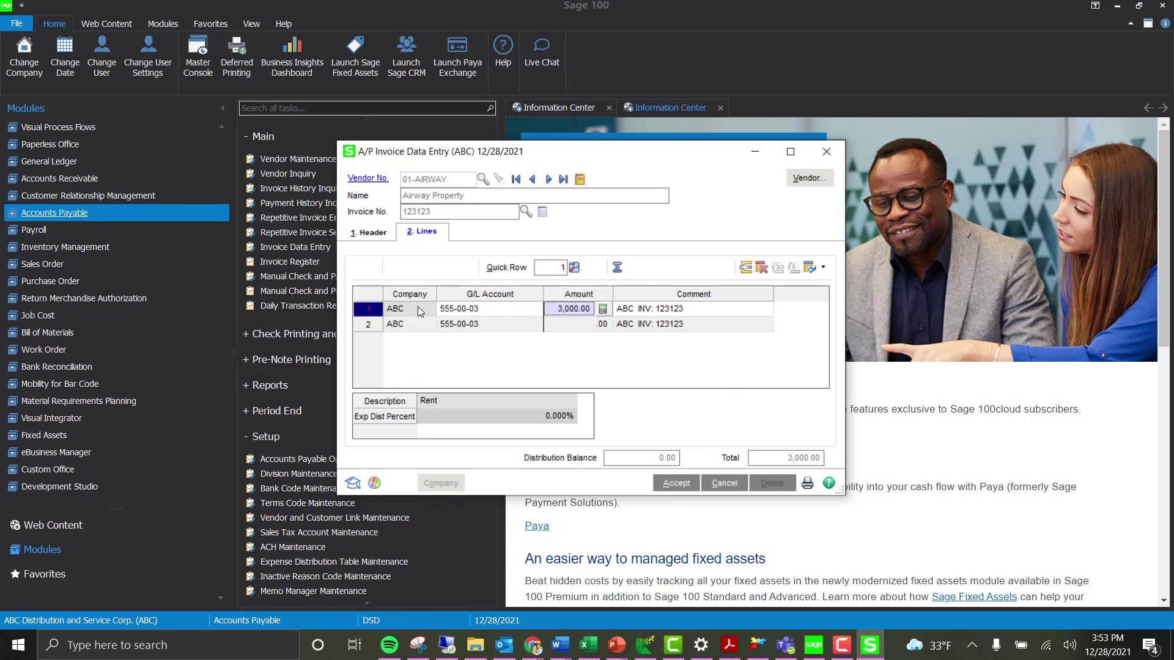
type(".0100000")
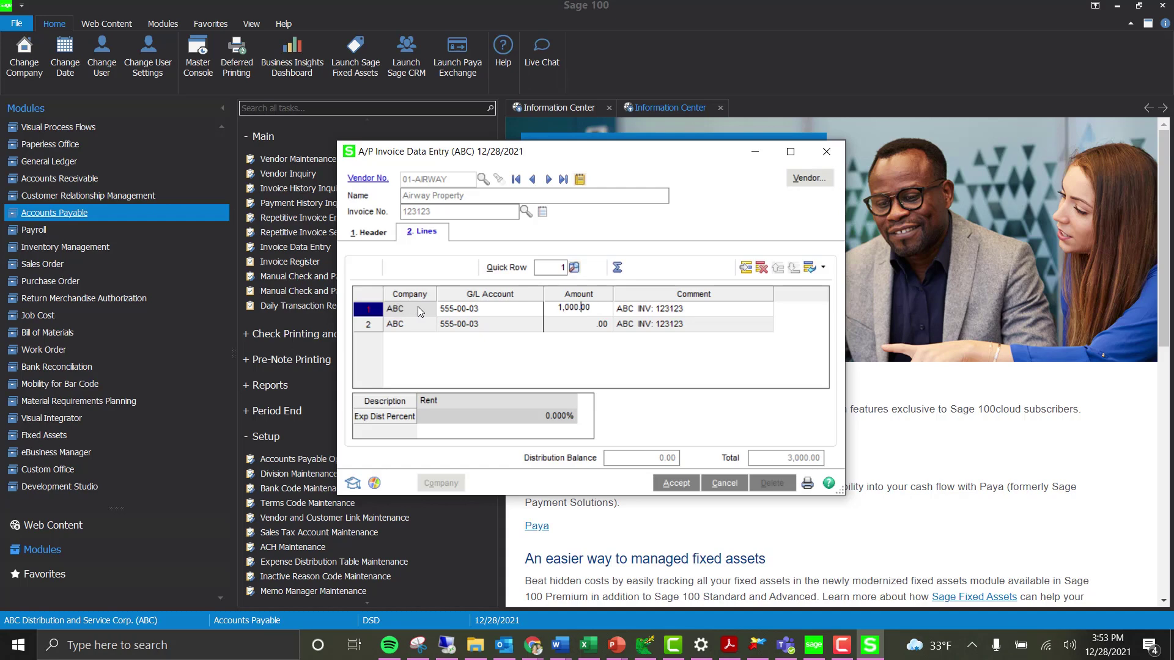
key("Tab")
key("Tab")
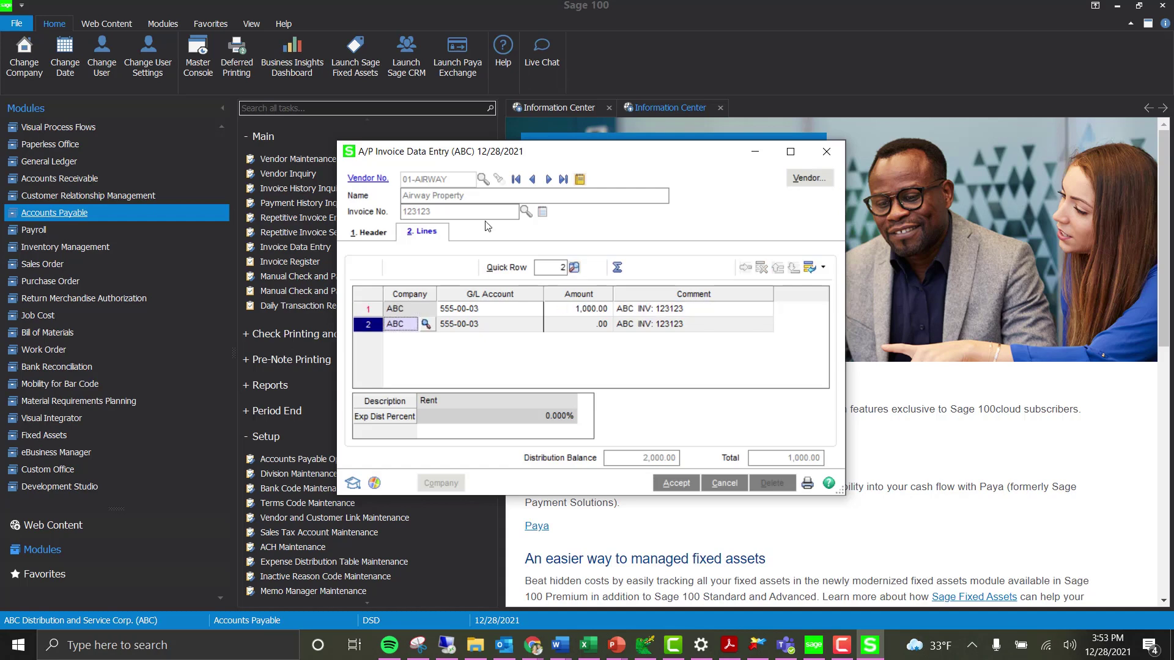
Step: Assign the second distribution line to company ABX with an amount of 1,000.00, keeping its default G/L account
left_click(424, 325)
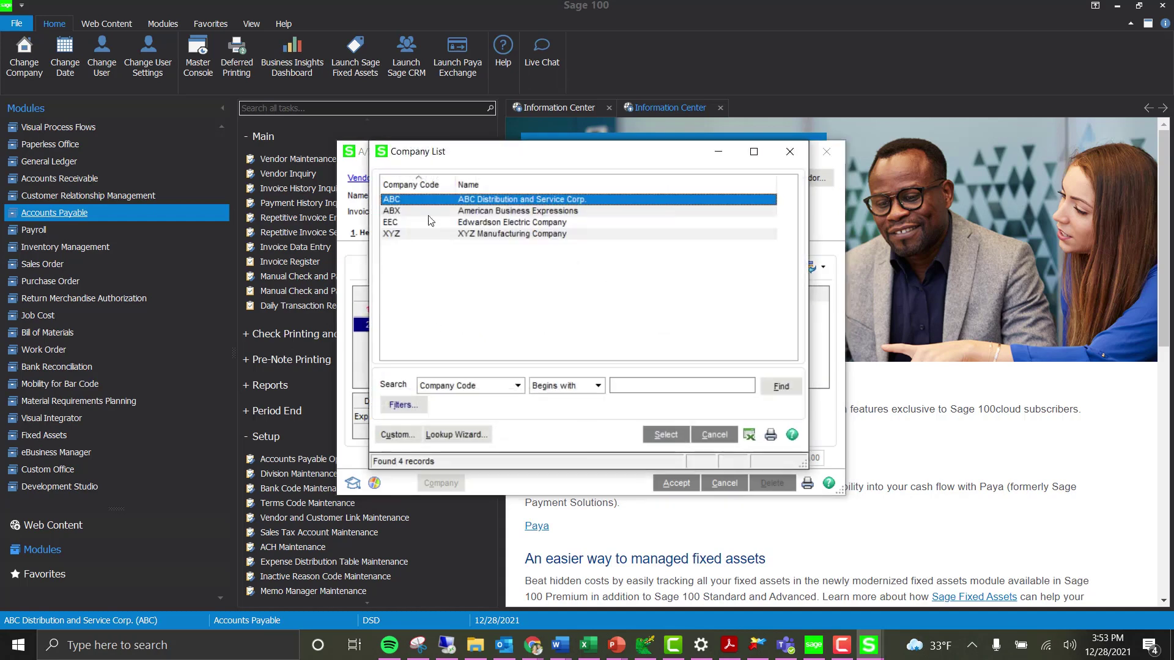
double_click(394, 211)
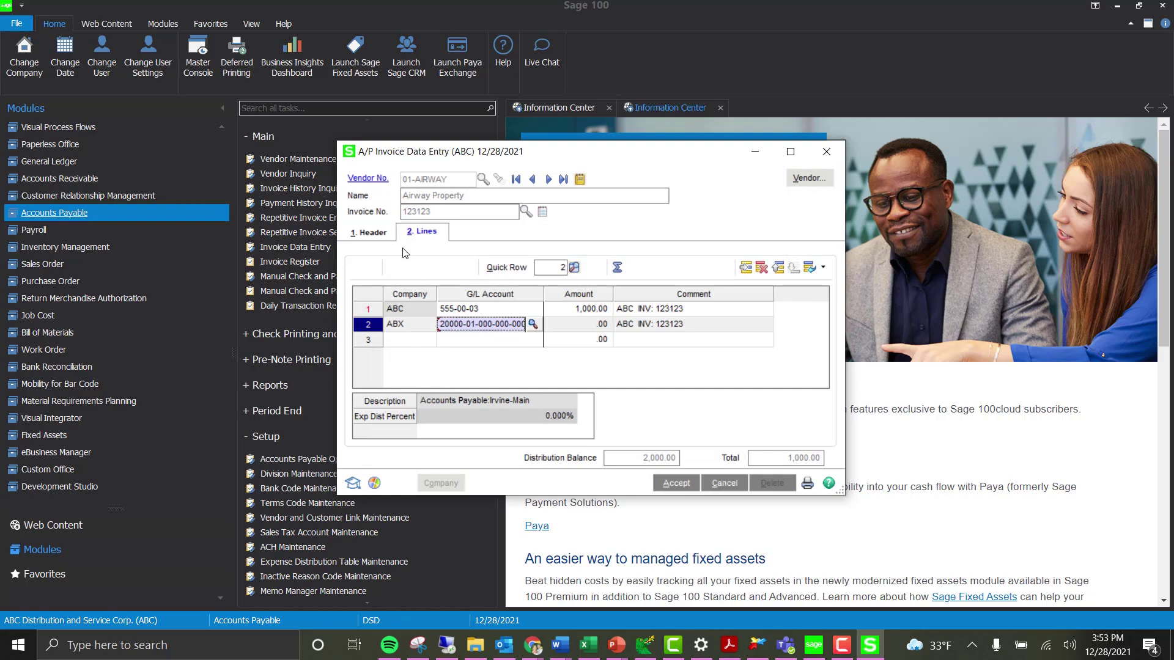
left_click(532, 325)
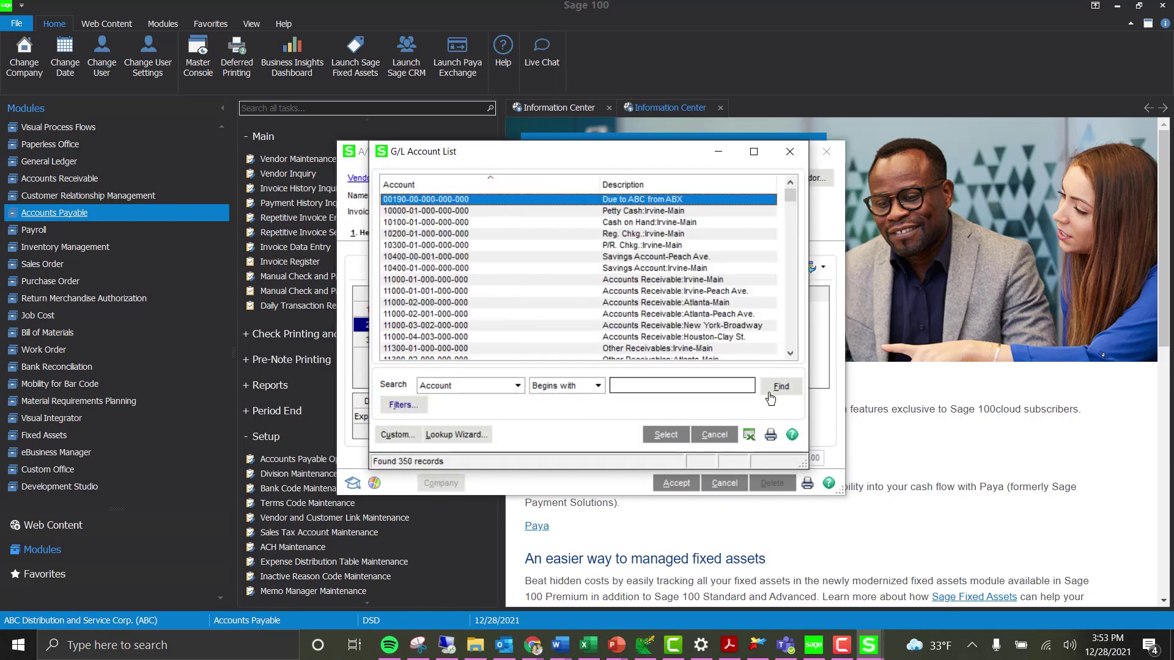
left_click(723, 435)
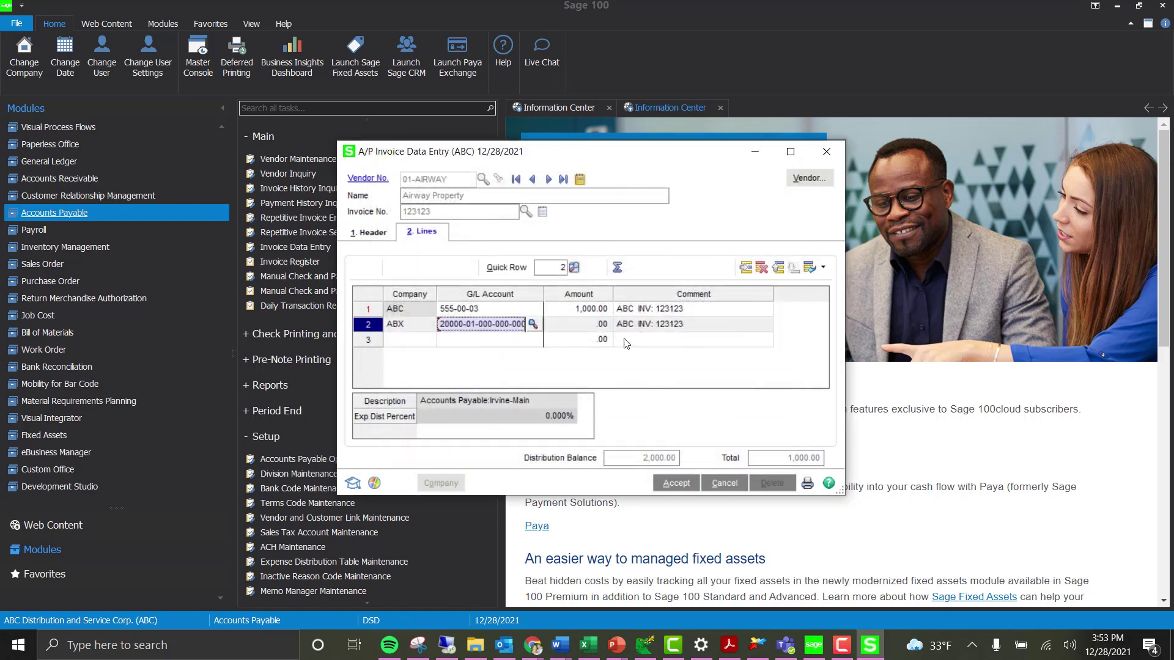
left_click(570, 328)
type("1,000")
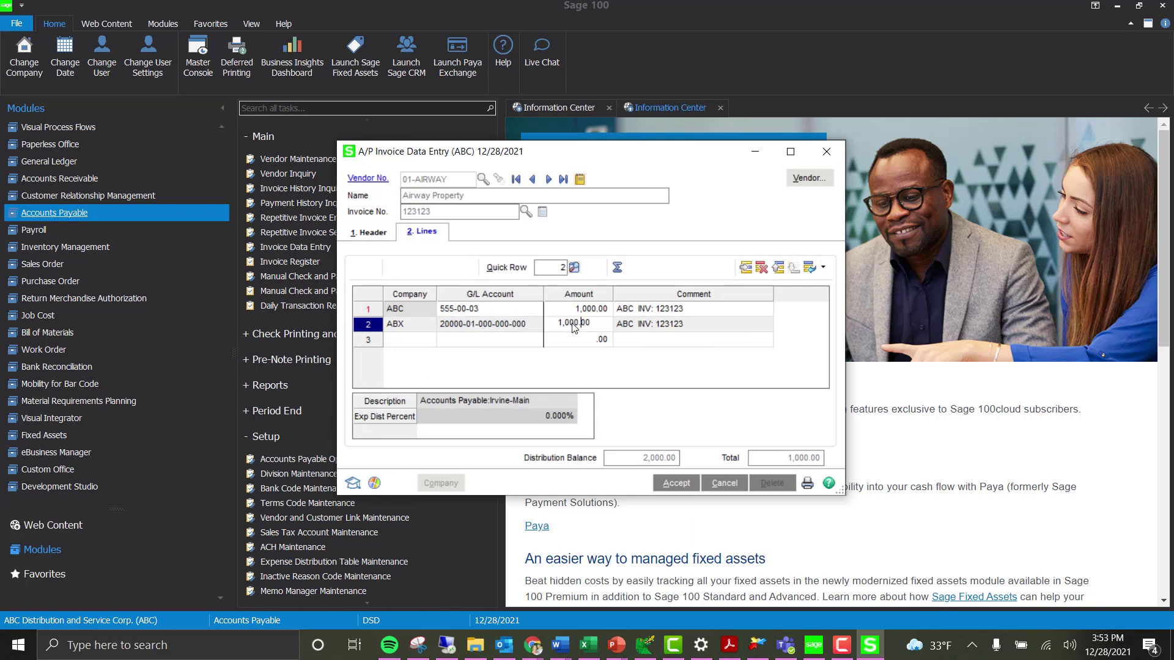
key("Tab")
key("Tab")
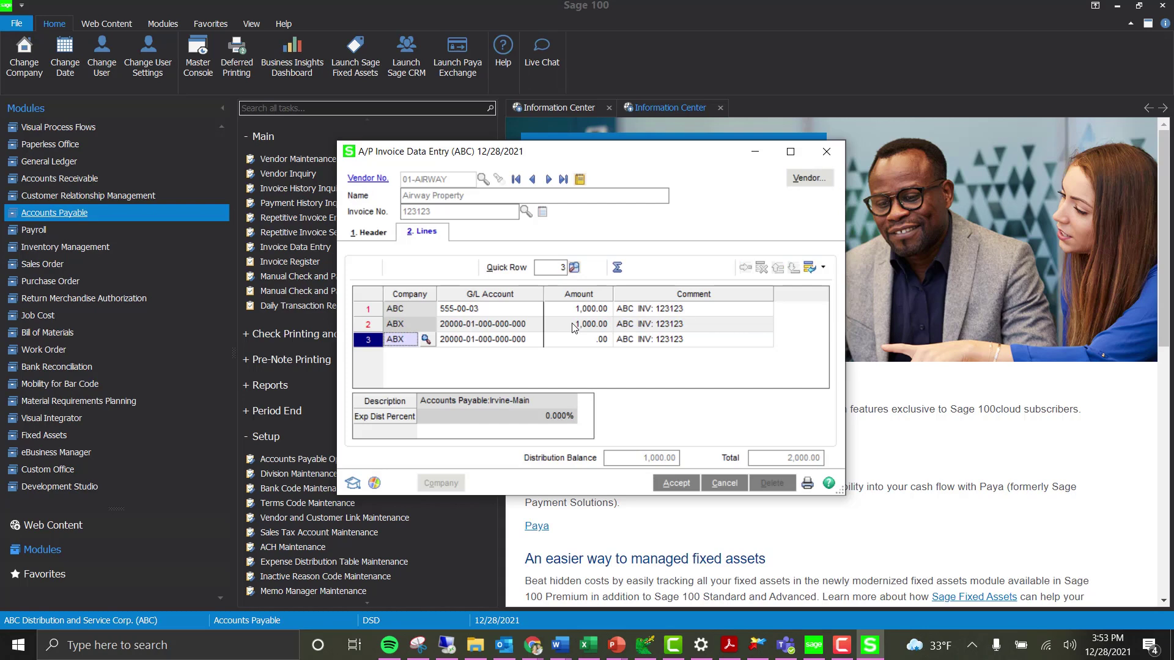
Step: Distribute 1,000.00 to company EEC's Rent account 540-00-00 on the third line, then accept the invoice and close the entry window
type("EEC")
key("Tab")
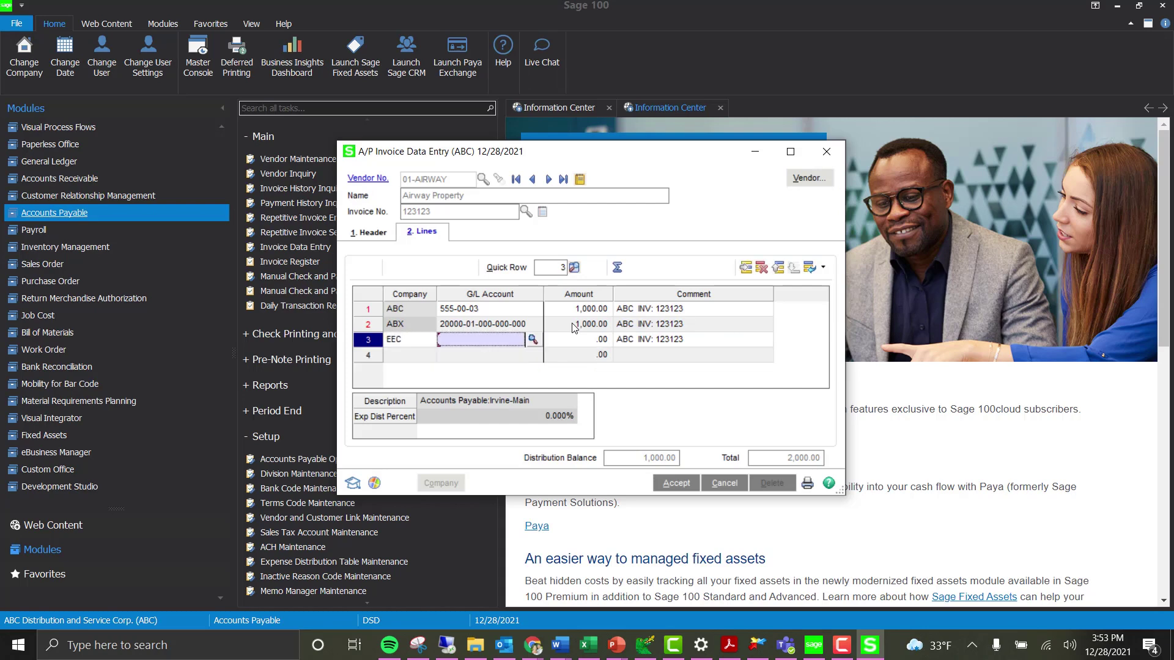
left_click(533, 339)
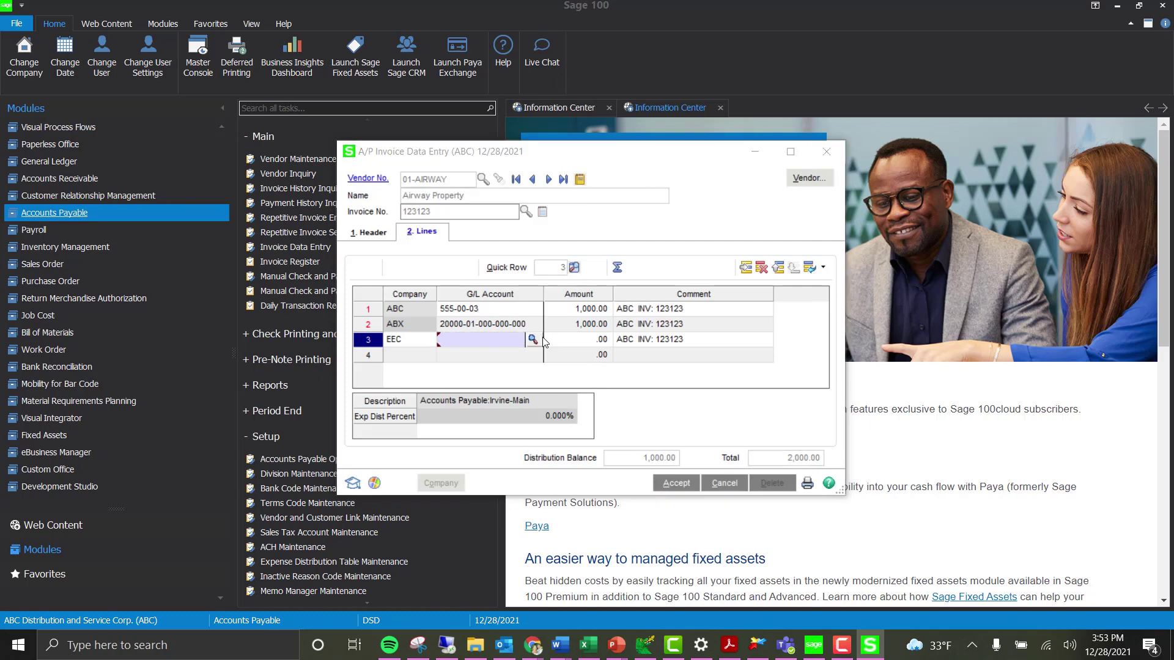
left_click_drag(787, 196, 778, 294)
double_click(621, 317)
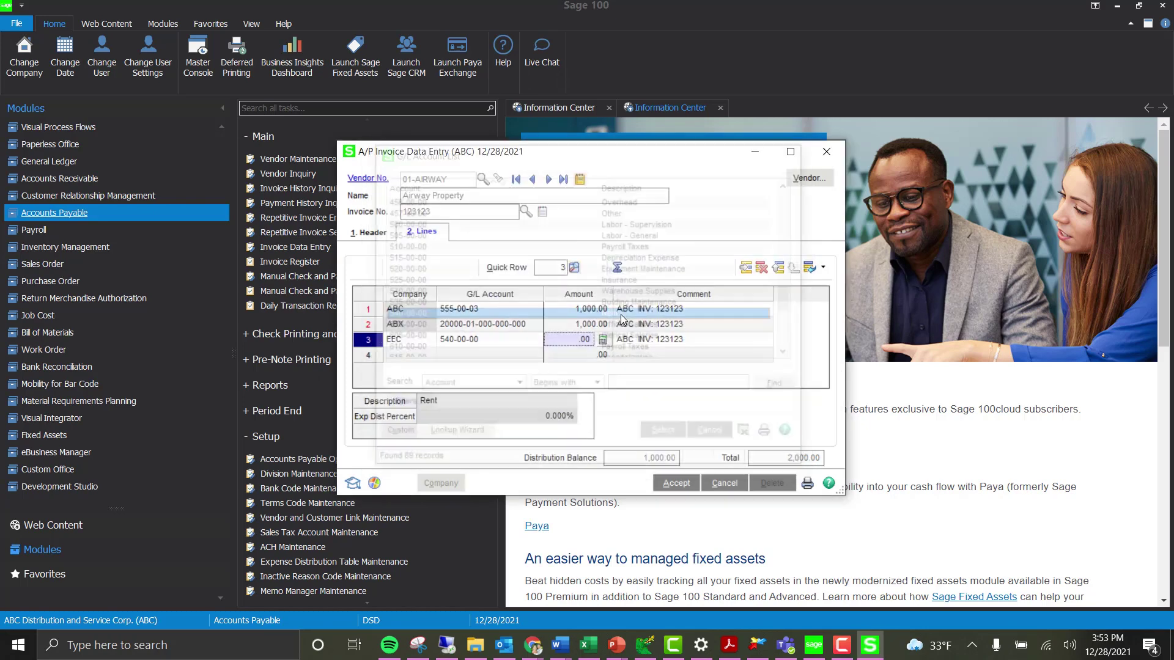
type("000")
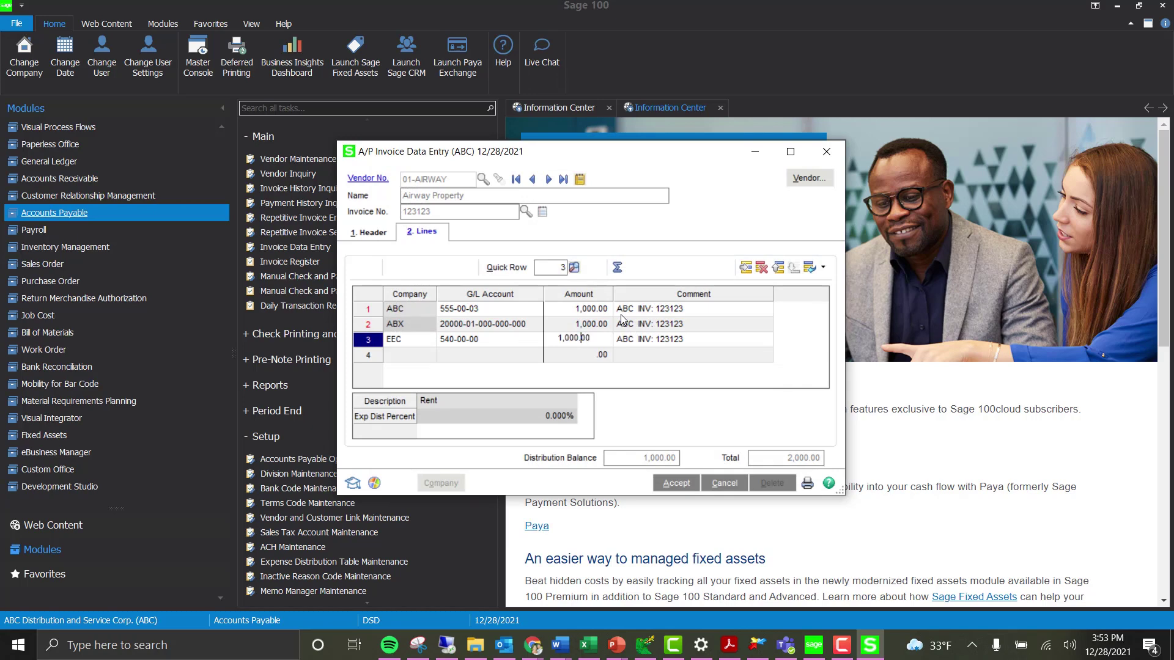
key("Tab")
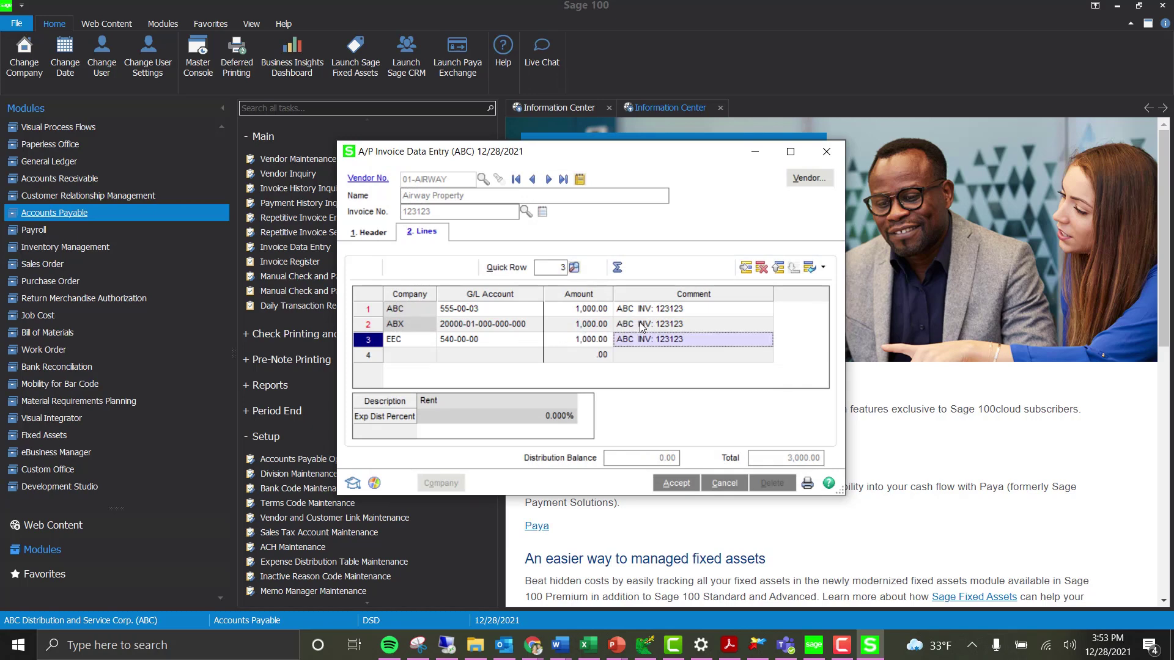
left_click(676, 482)
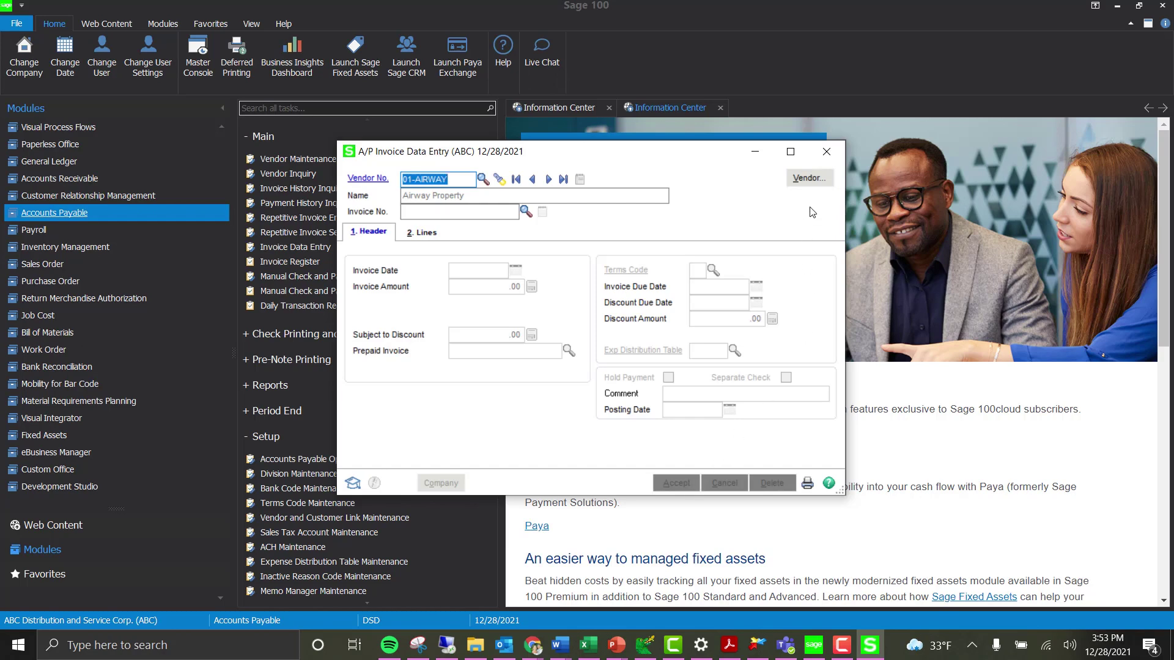
left_click(827, 153)
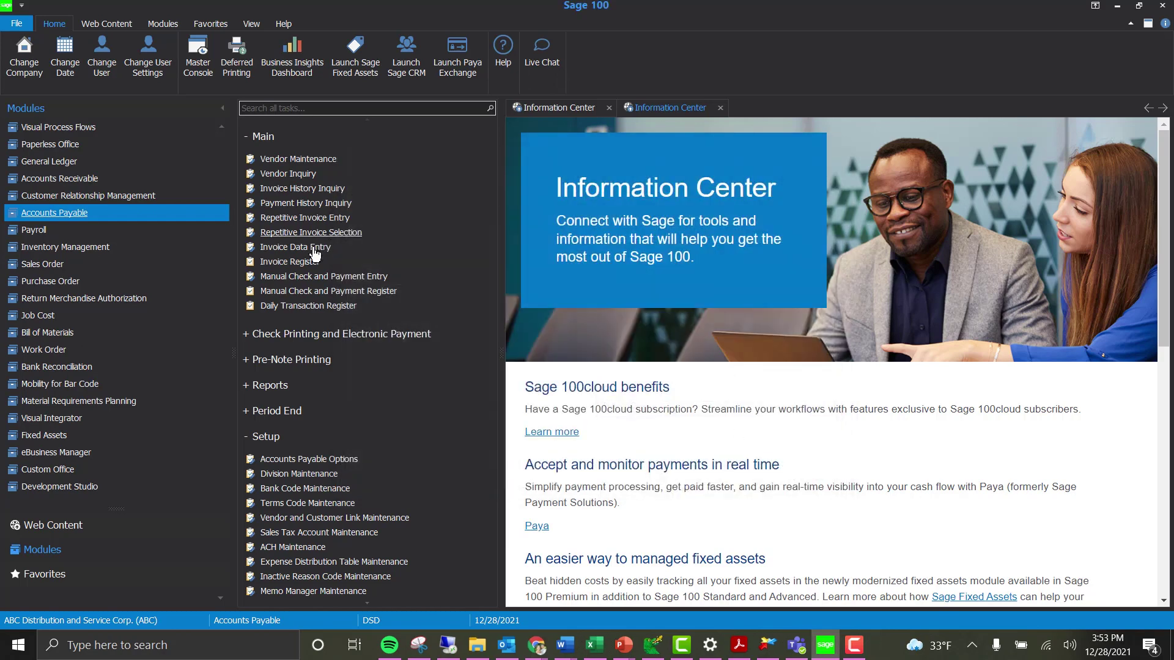
Step: Preview the Accounts Payable Invoice Register using a posting date of 5/5/2025
left_click(290, 262)
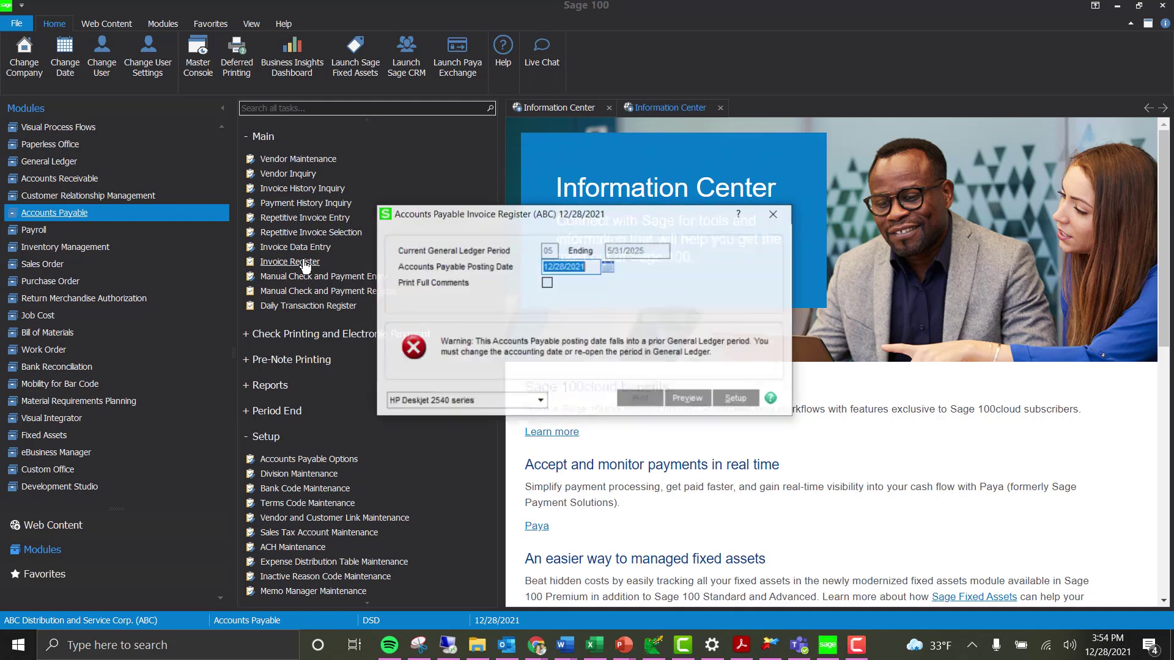
type("5/5")
type("/2025")
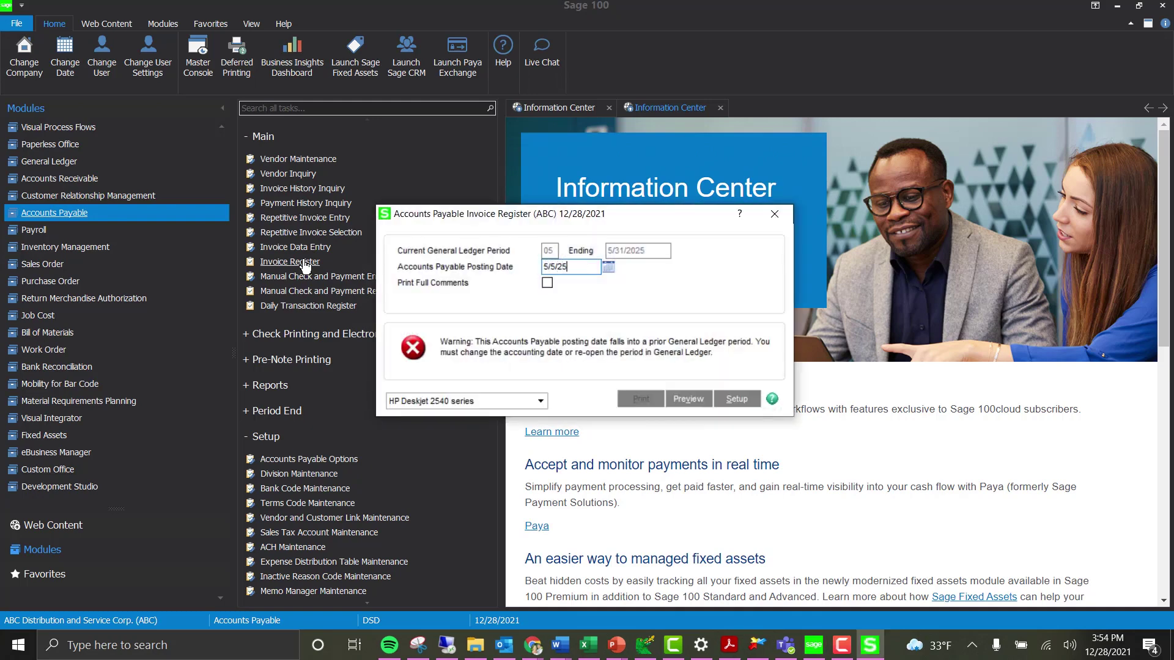
key("Tab")
left_click(689, 399)
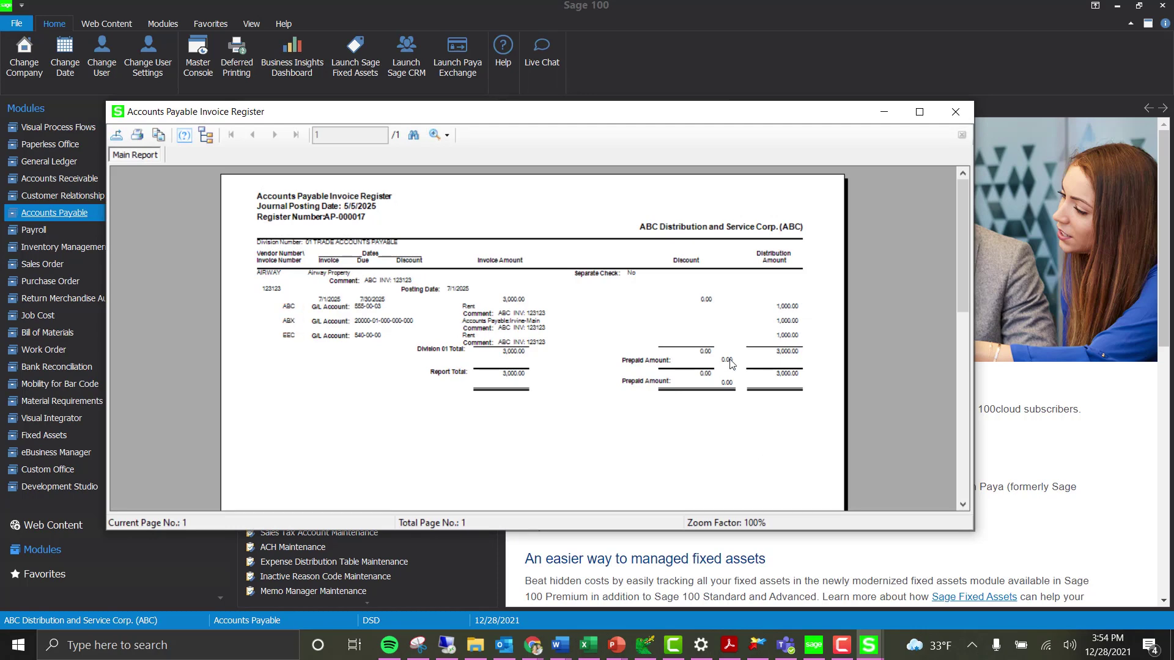
Step: Close the register preview, examine the Recap By Division entries for ABC, ABX and EEC at full size, and close the recap
left_click(963, 111)
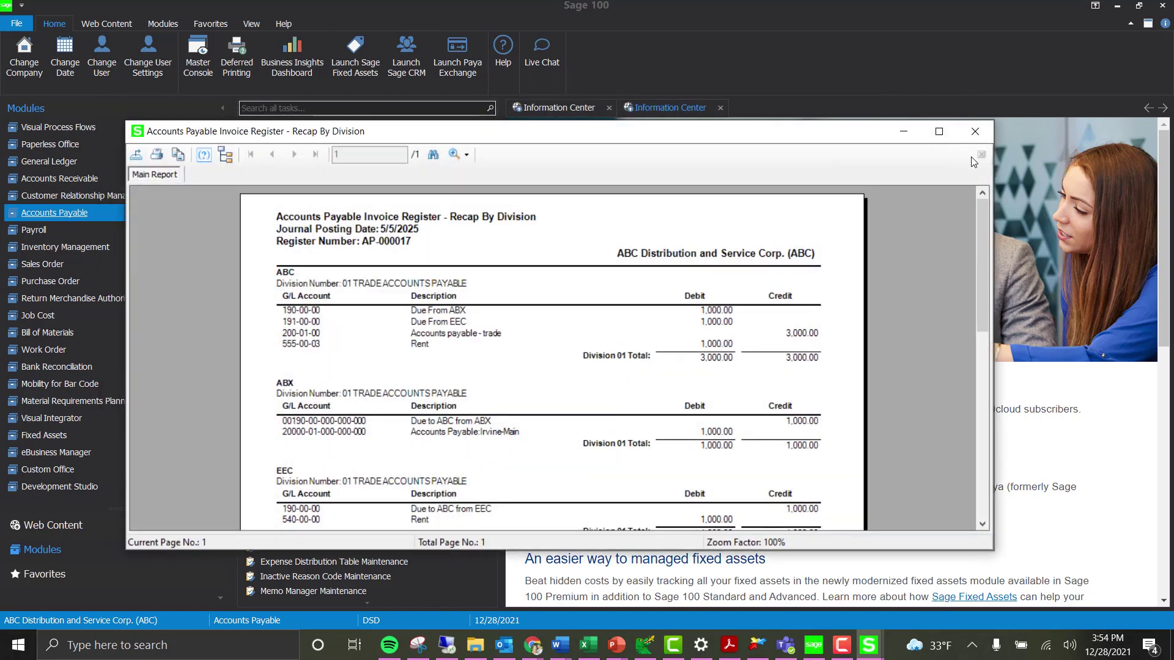
left_click(939, 131)
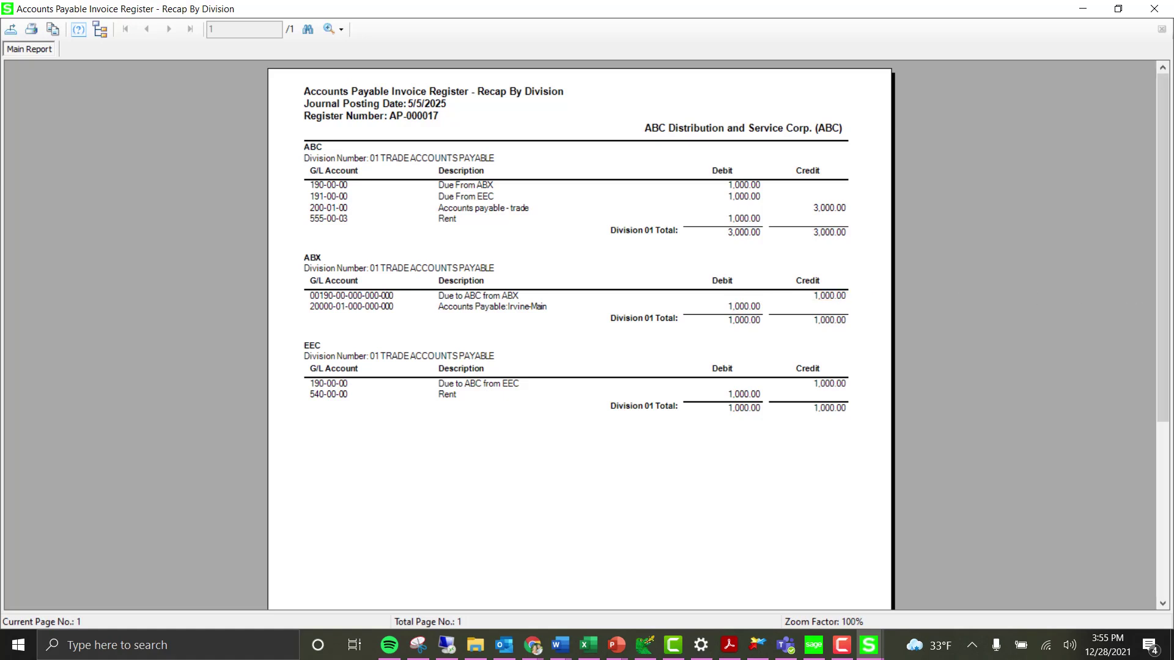
left_click(1152, 13)
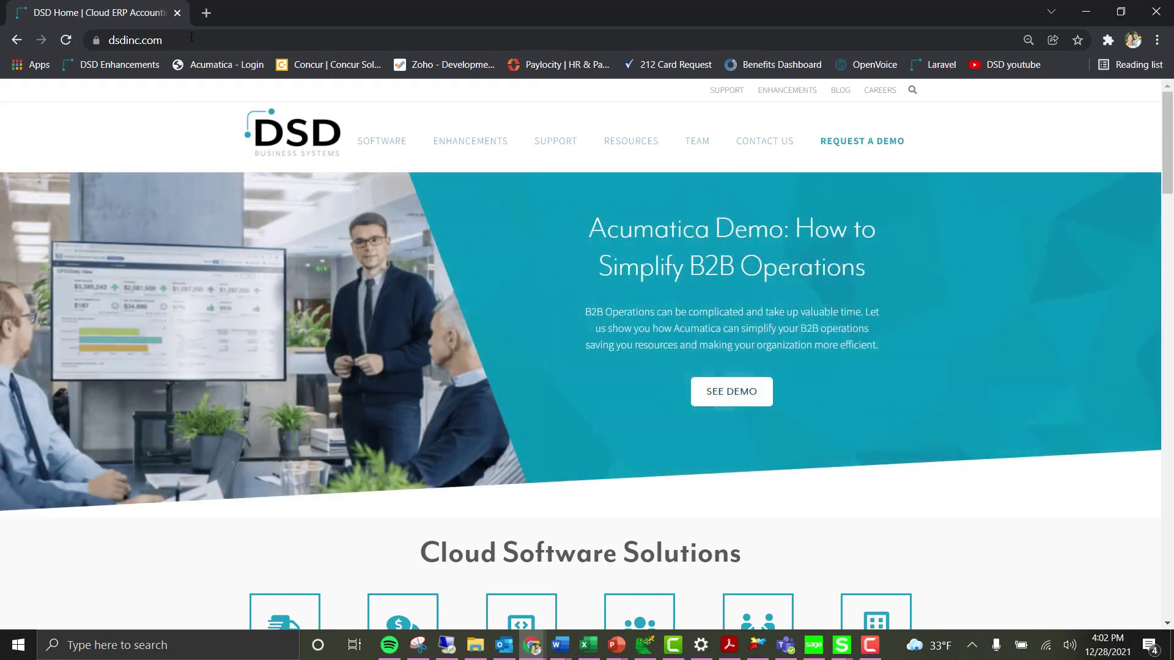
Step: Switch to the web browser and open the enhancements marketplace from the dsdinc.com home page
left_click(86, 39)
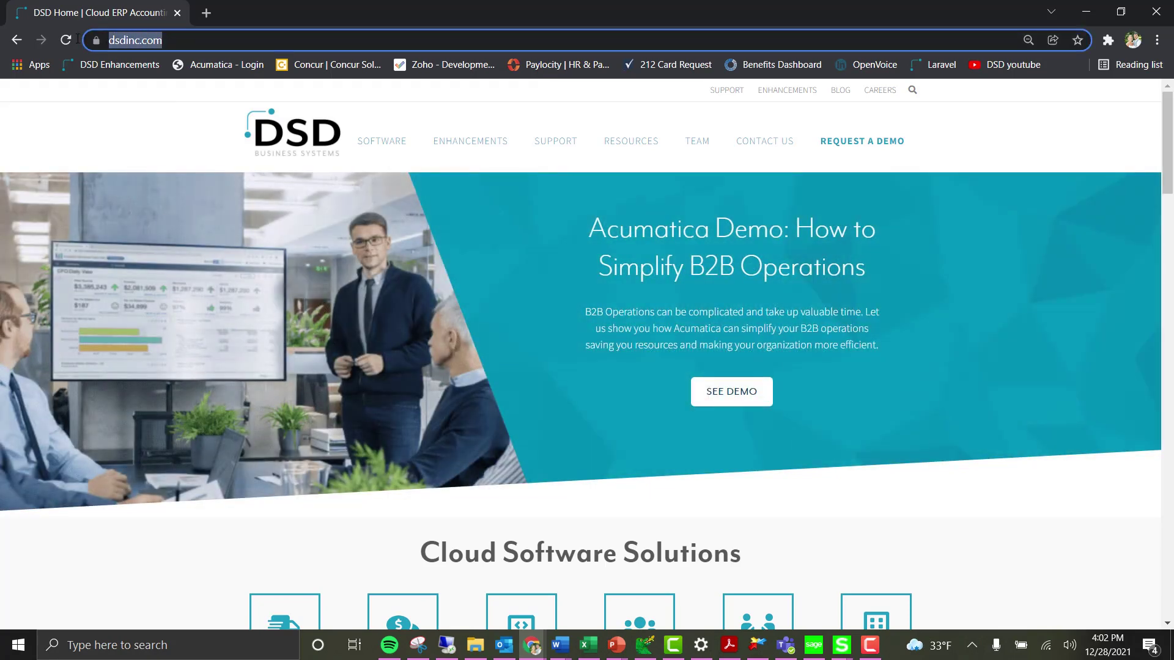
mouse_move(468, 148)
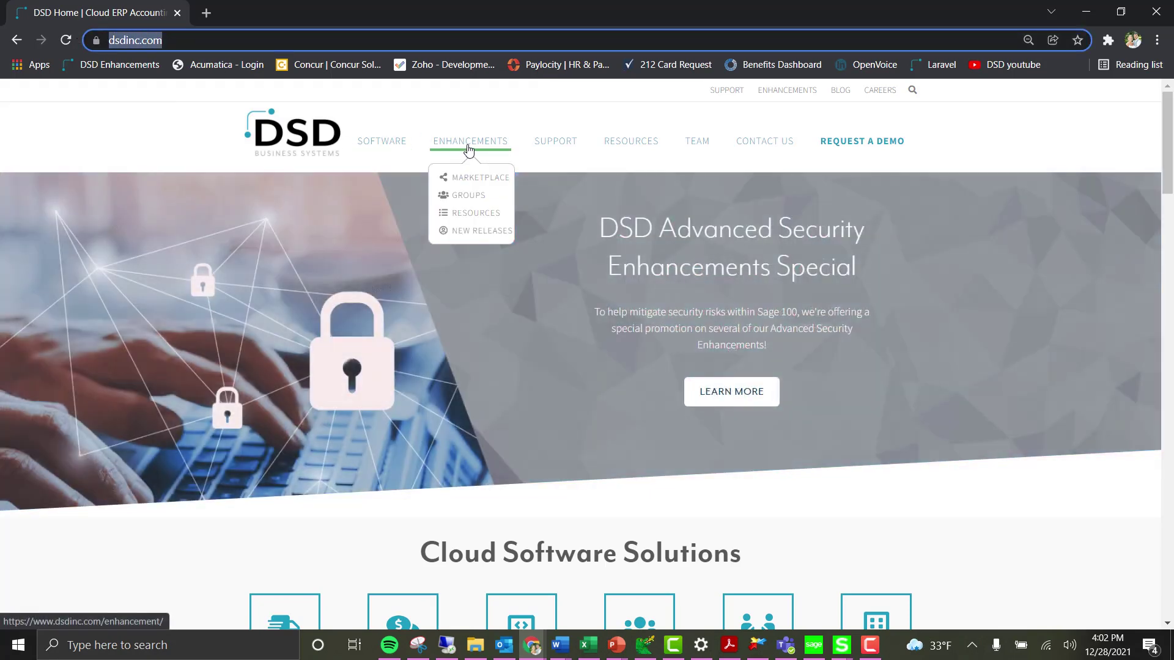
left_click(466, 178)
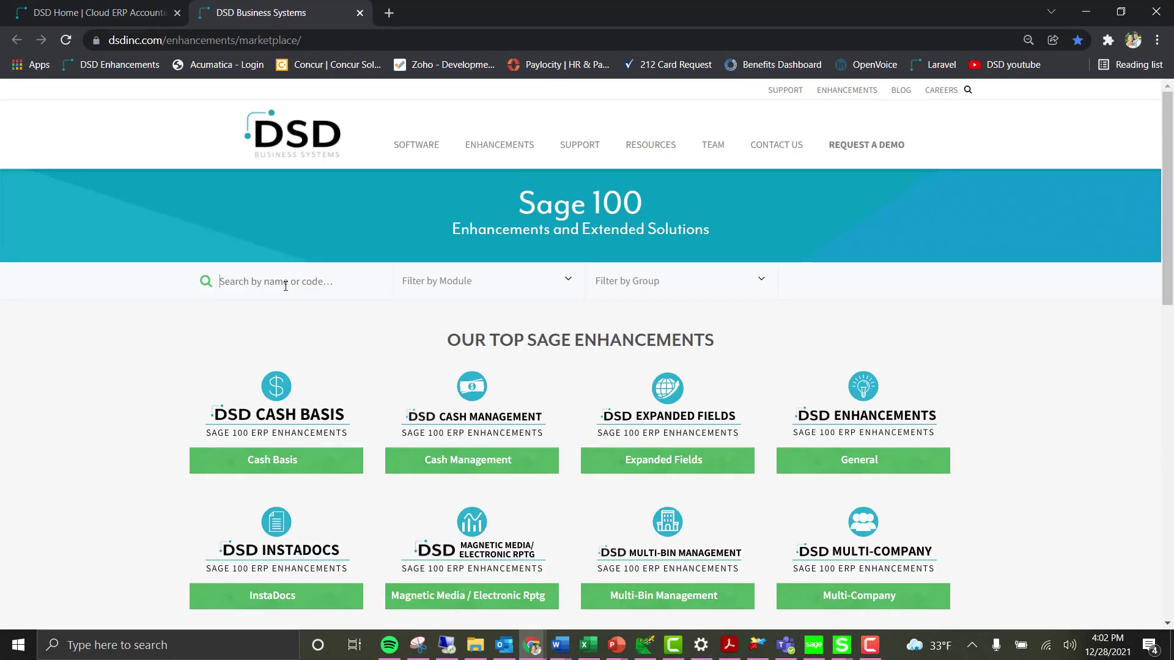
Step: Filter the Sage 100 enhancements by the Multi-Company group
left_click(478, 287)
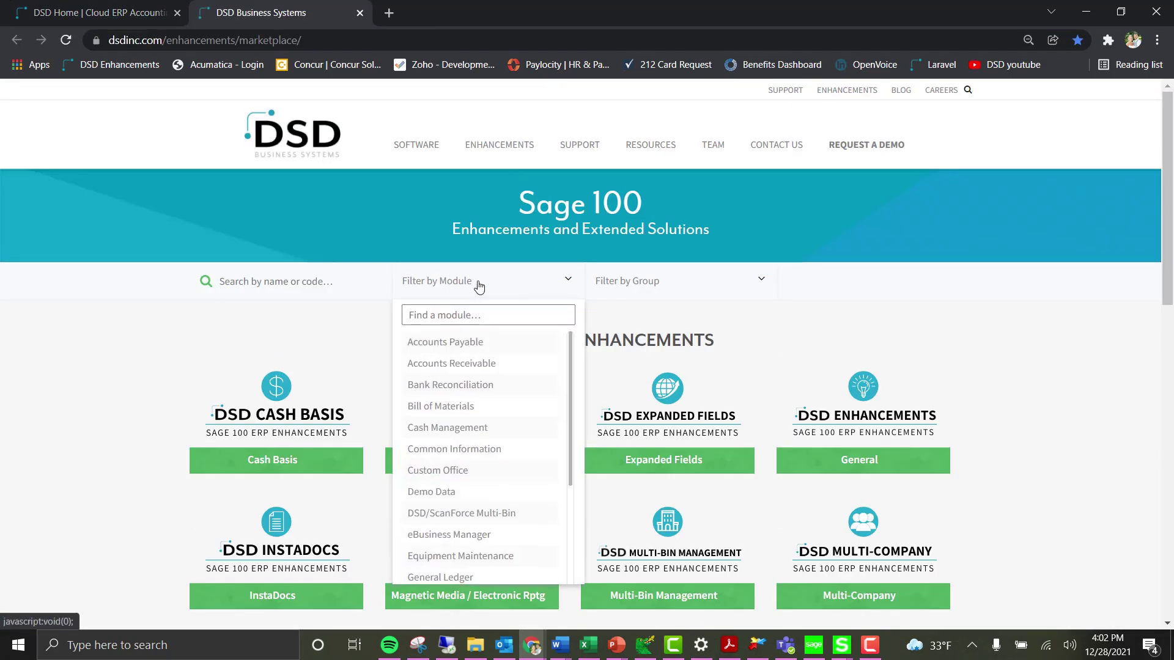
left_click(671, 286)
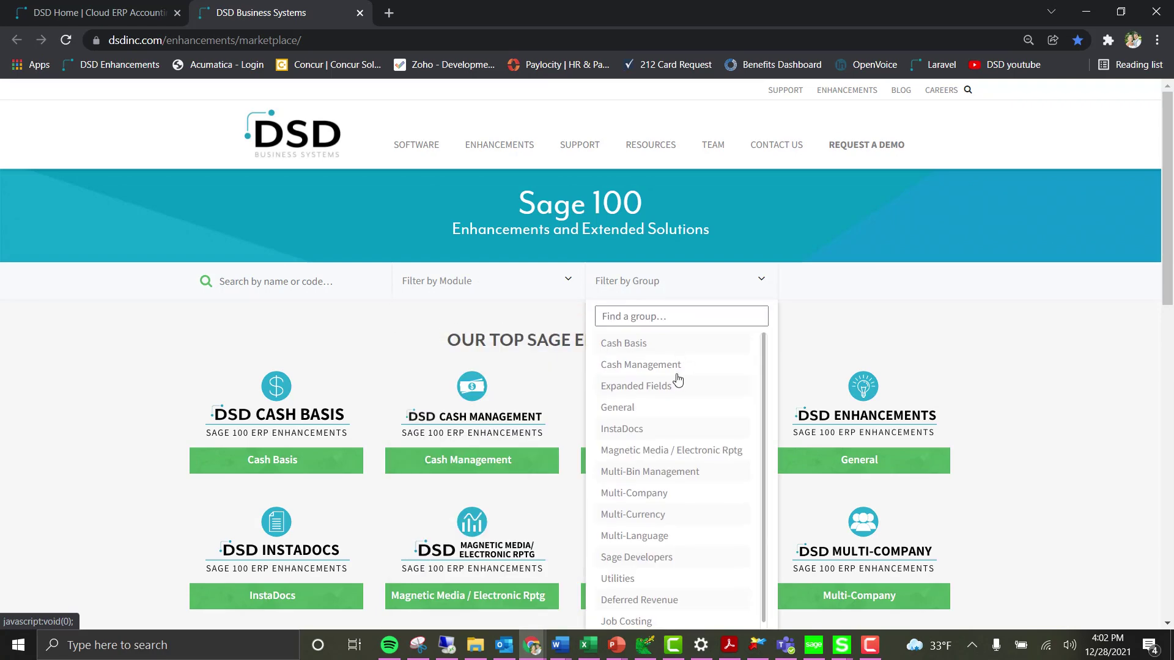
left_click(652, 492)
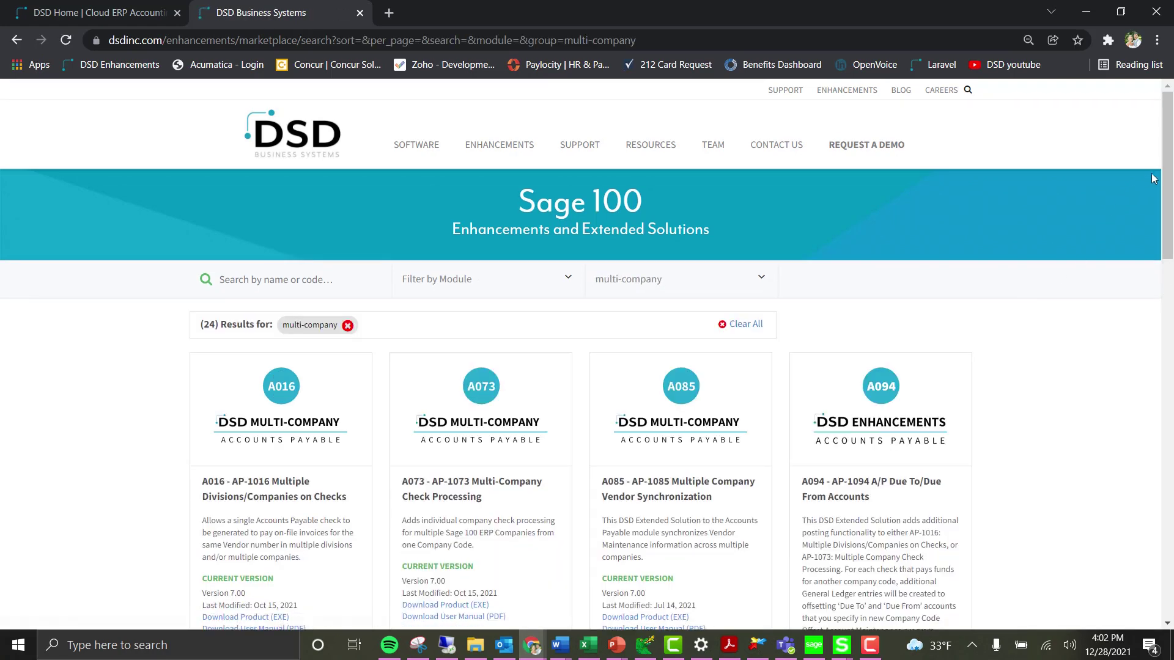
Step: Open the APMU Multi-Company Accounts Payable product page, review its description, and show the list of all versions
left_click_drag(1167, 166, 1169, 344)
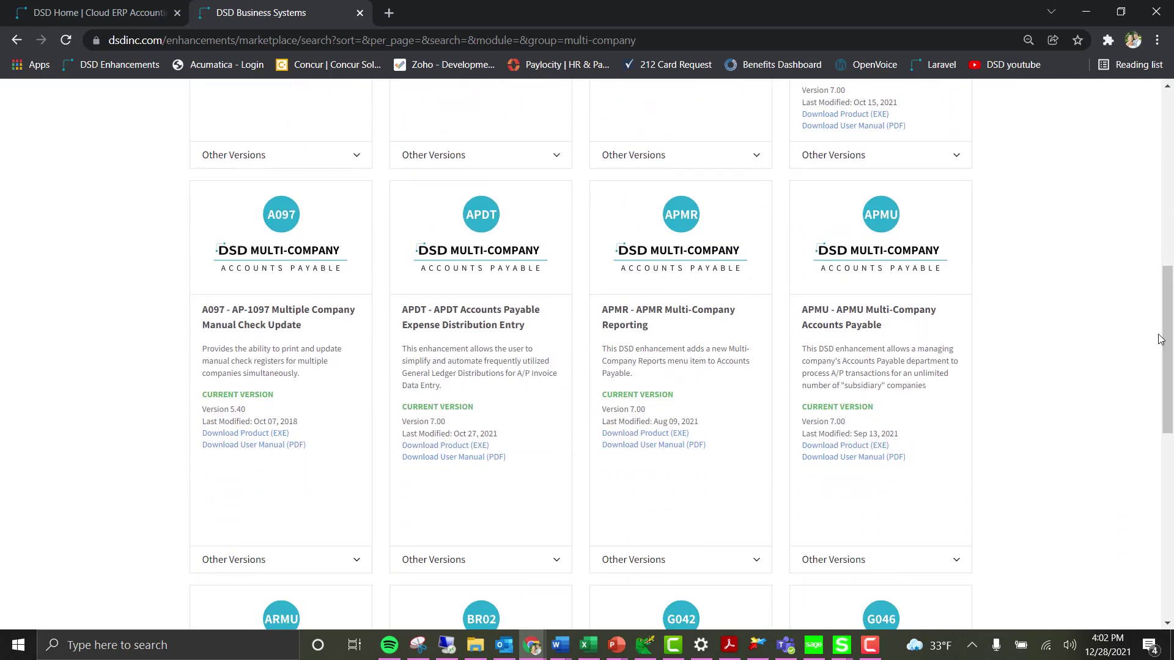
left_click(889, 311)
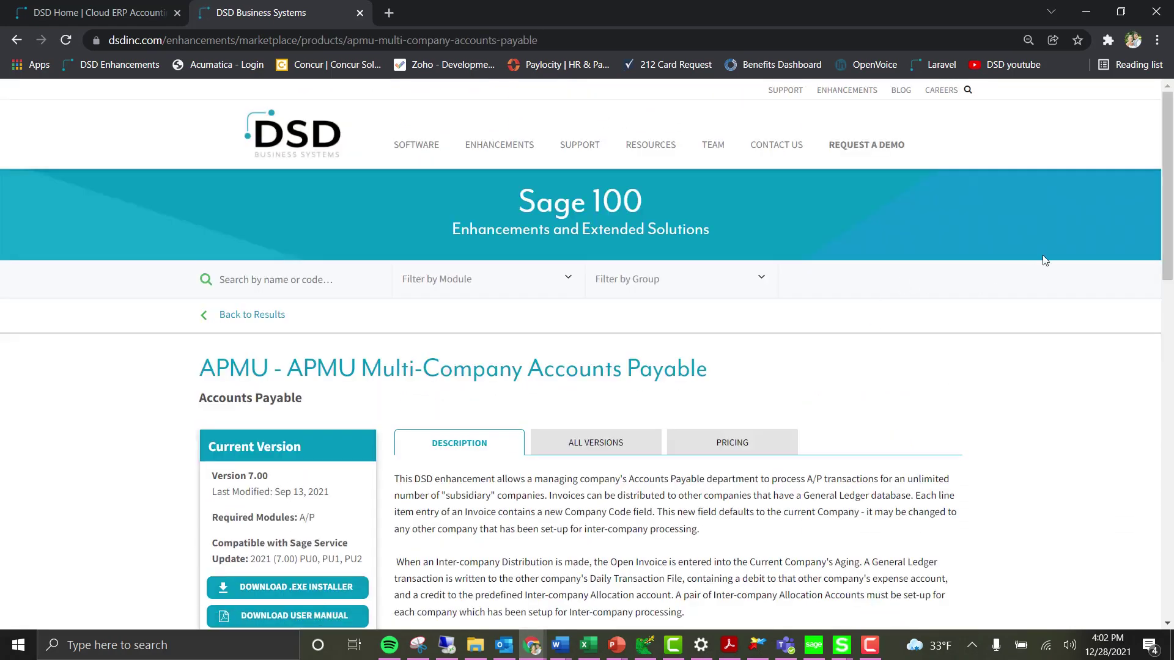
scroll(1166, 258, "down", 3)
scroll(1167, 257, "down", 1)
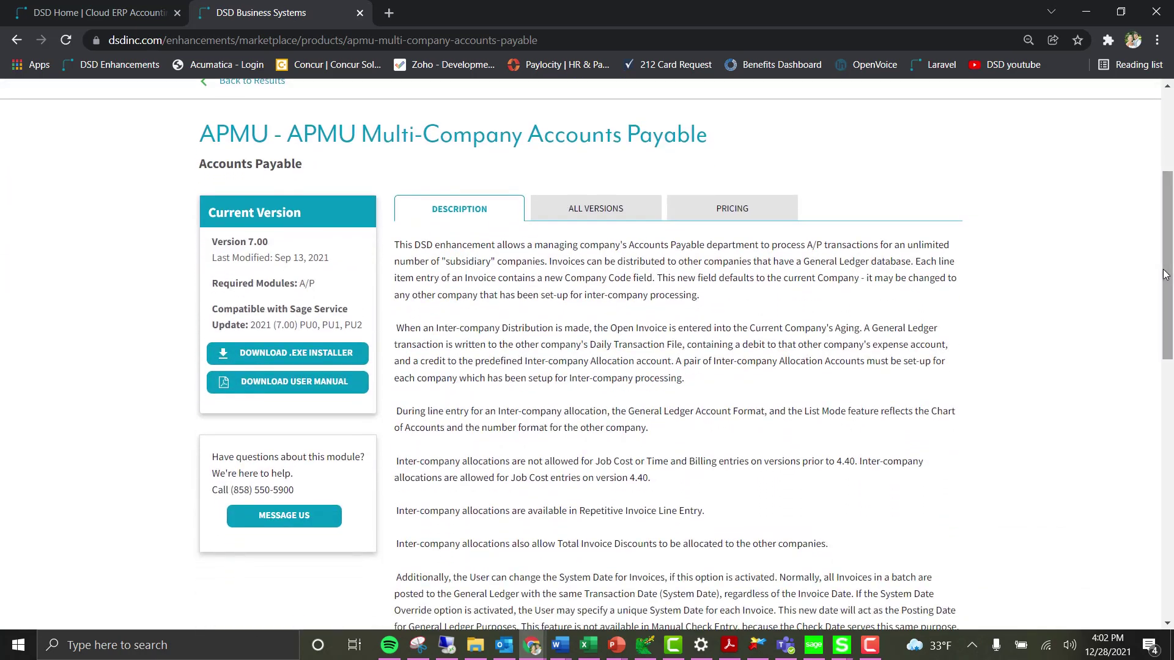
left_click(614, 209)
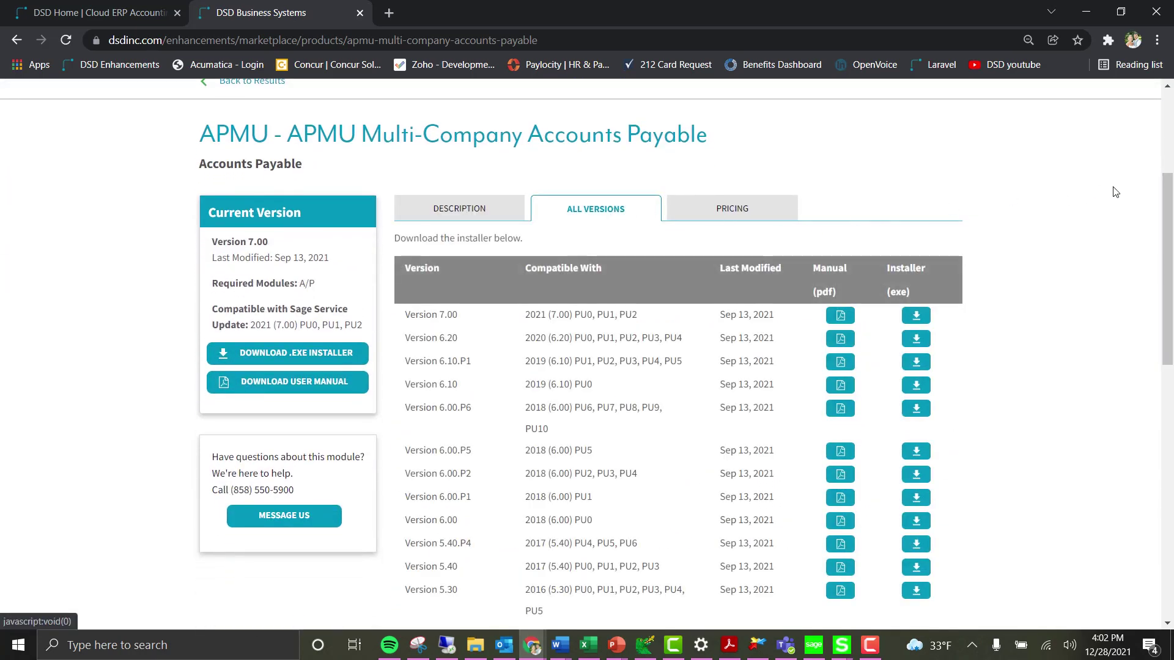